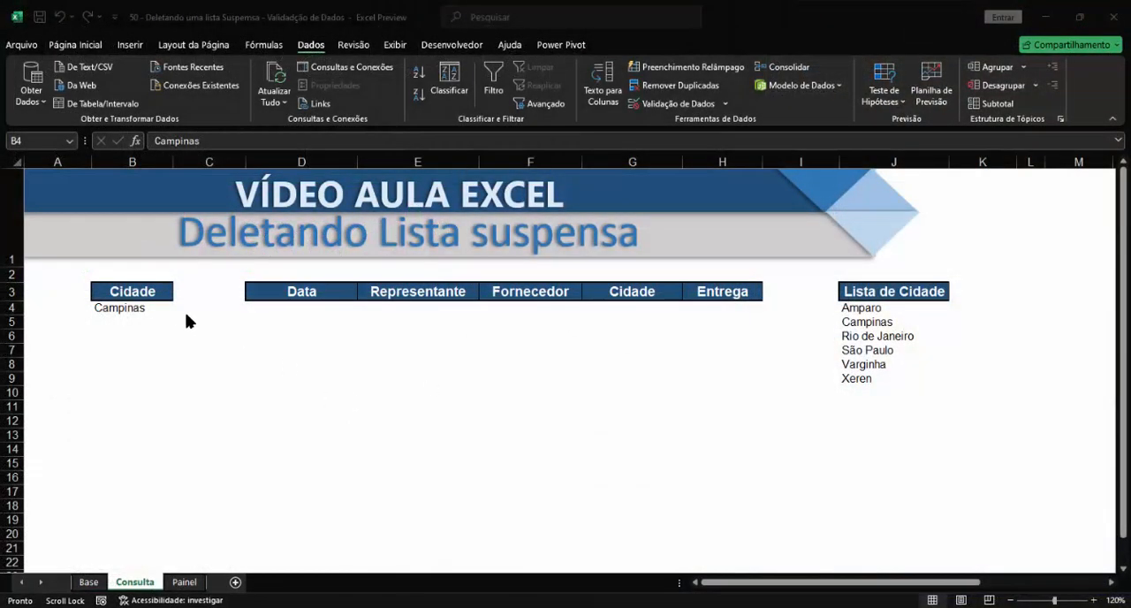
Try the Cidade drop-down list in B4 by choosing São Paulo, Varginha, Rio de Janeiro, Campinas, Varginha and Campinas in turn.
left_click(159, 313)
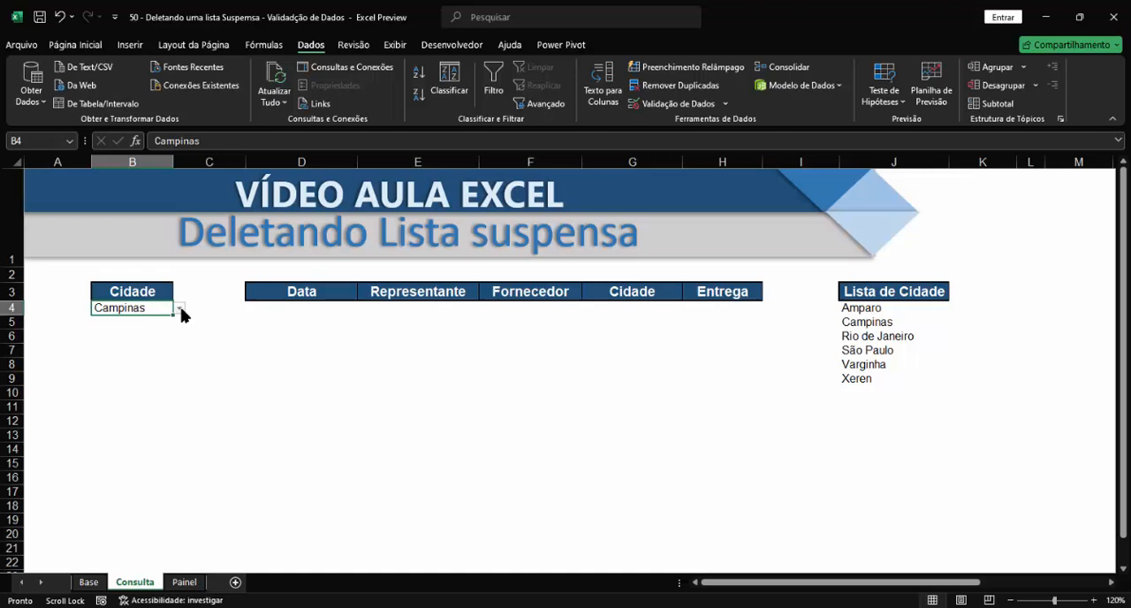
left_click(181, 312)
left_click(133, 358)
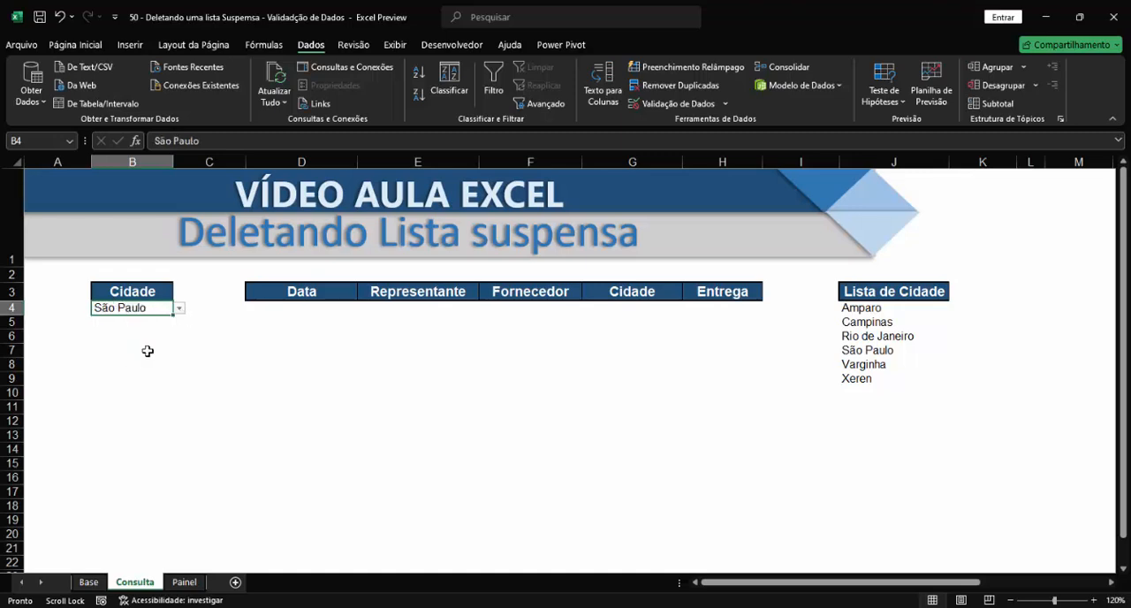
left_click(180, 311)
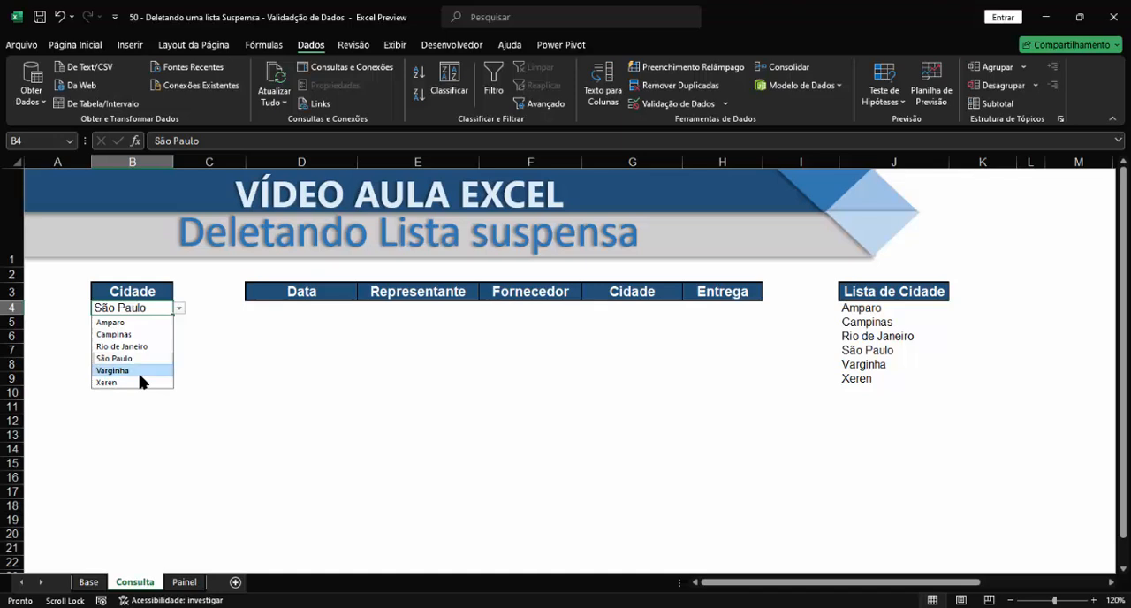
left_click(156, 371)
left_click(179, 311)
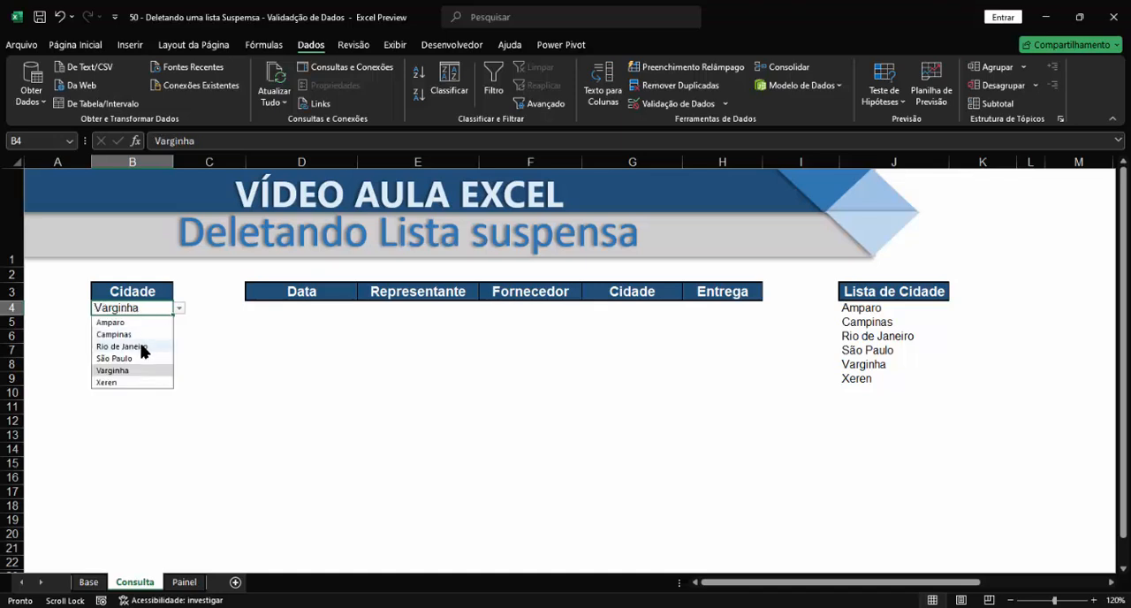
left_click(141, 346)
left_click(180, 311)
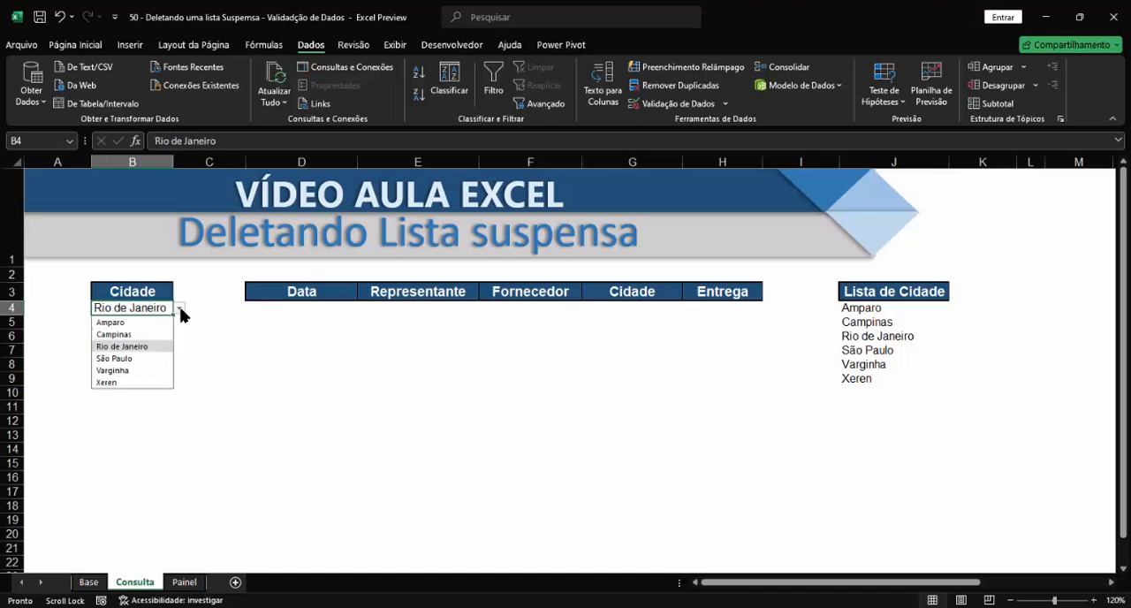
left_click(133, 335)
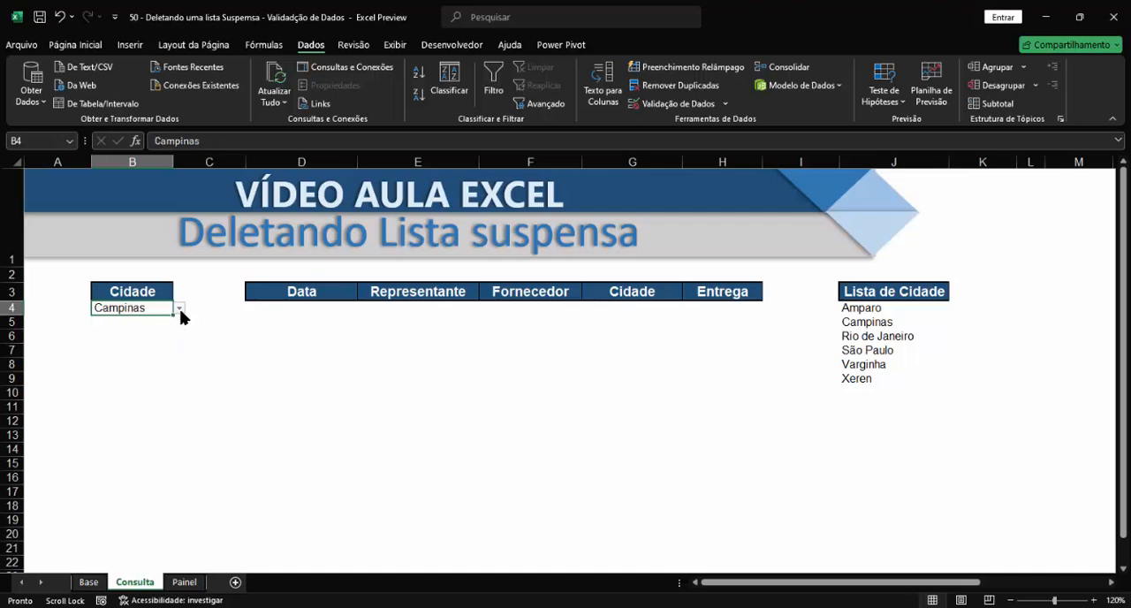
left_click(181, 311)
left_click(139, 370)
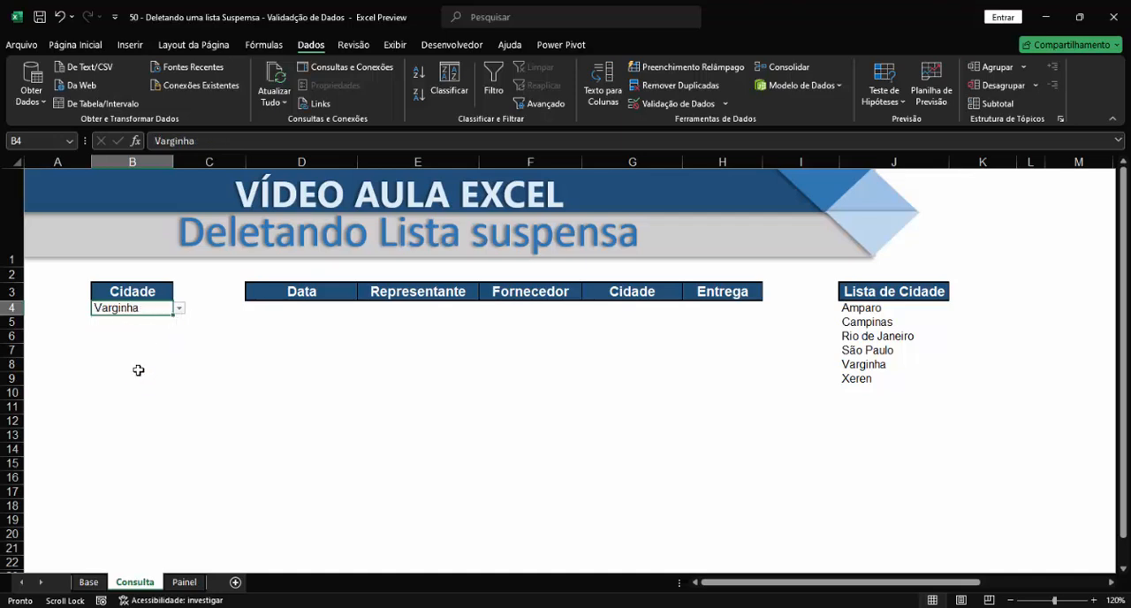
left_click(180, 311)
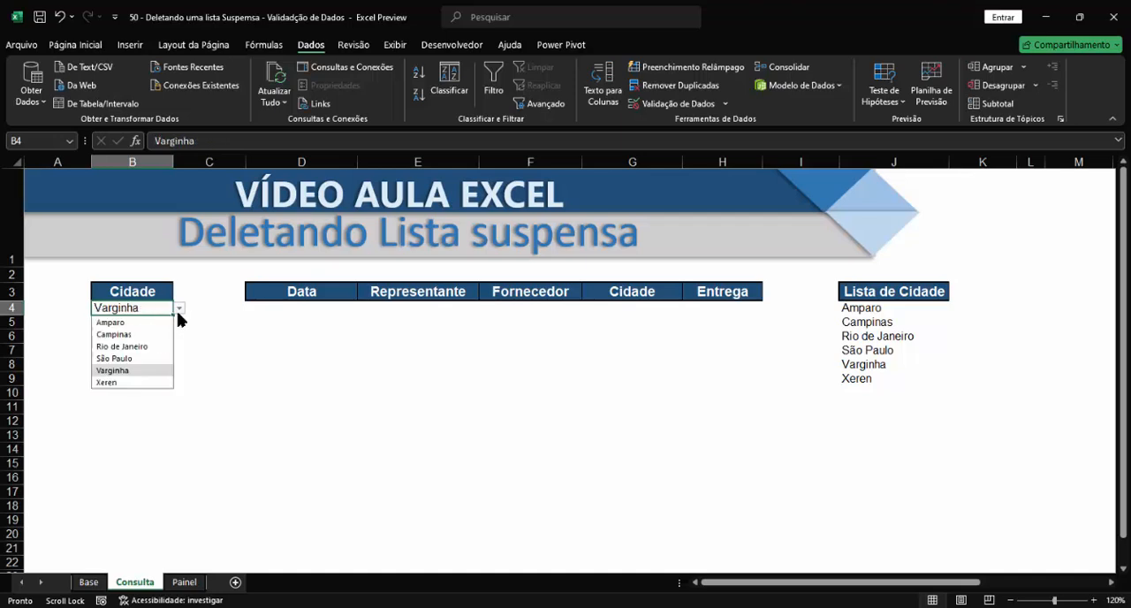
left_click(123, 335)
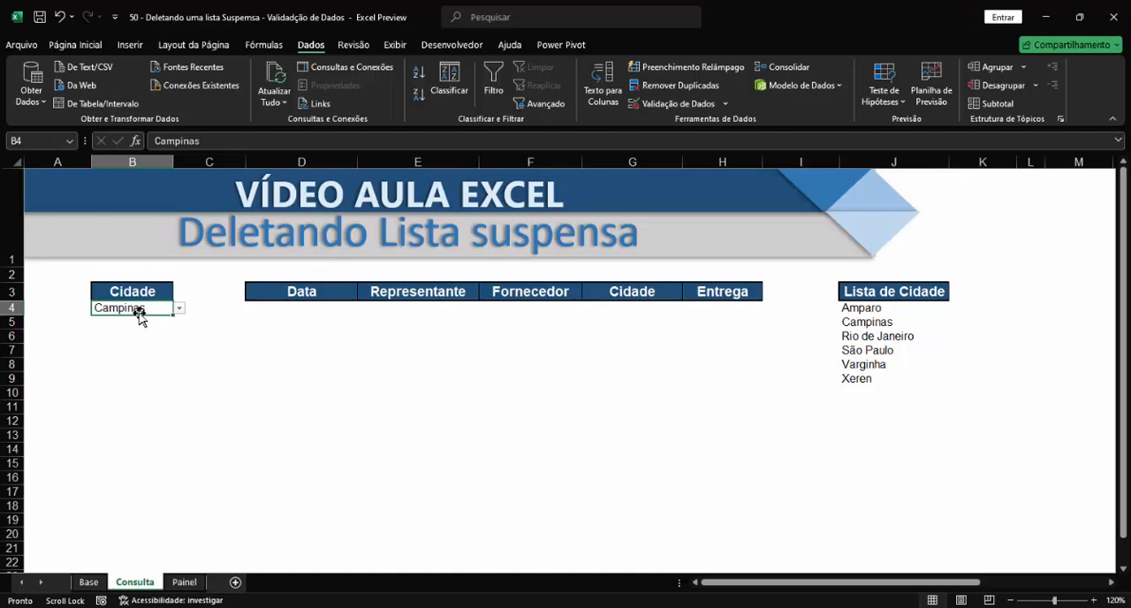
Clear the city in B4, choose São Paulo from its list, and clear the cell's content again.
key("Delete")
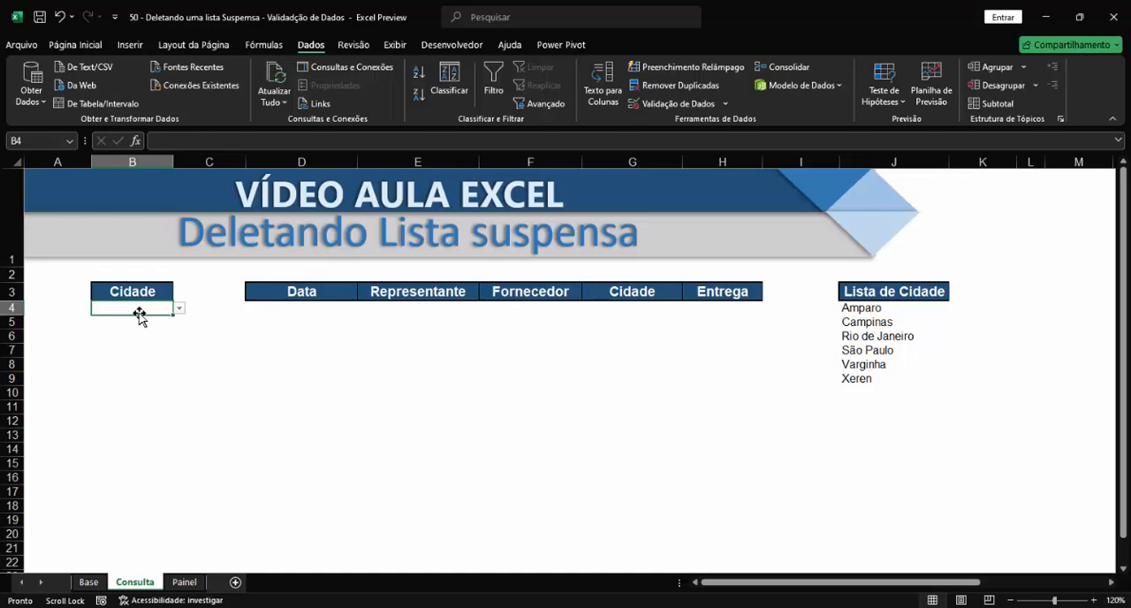
left_click(256, 380)
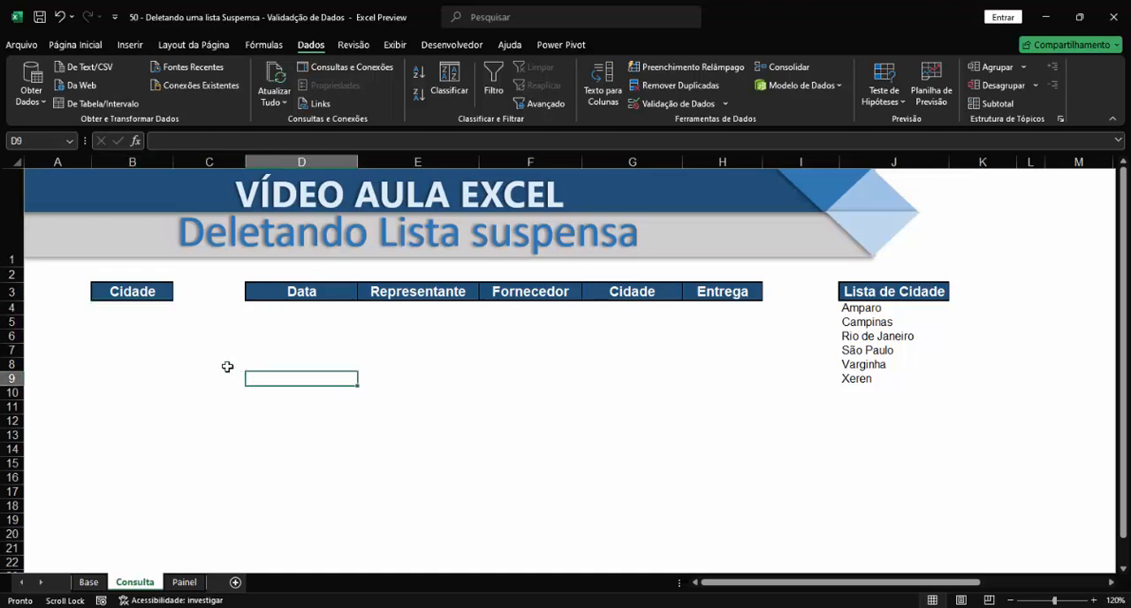
left_click(131, 311)
left_click(179, 309)
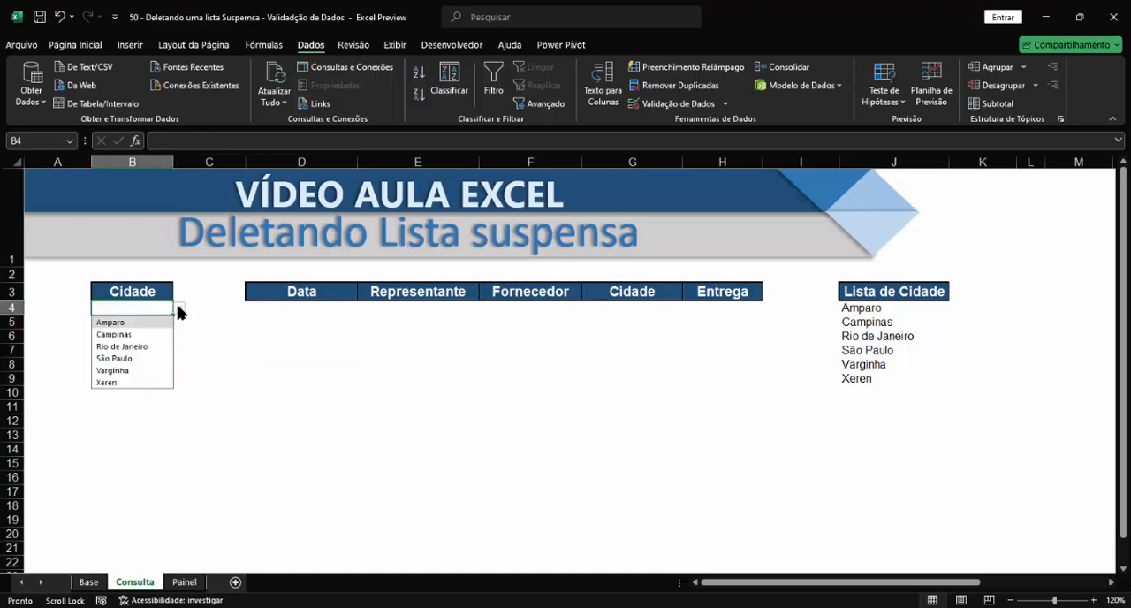
left_click(118, 358)
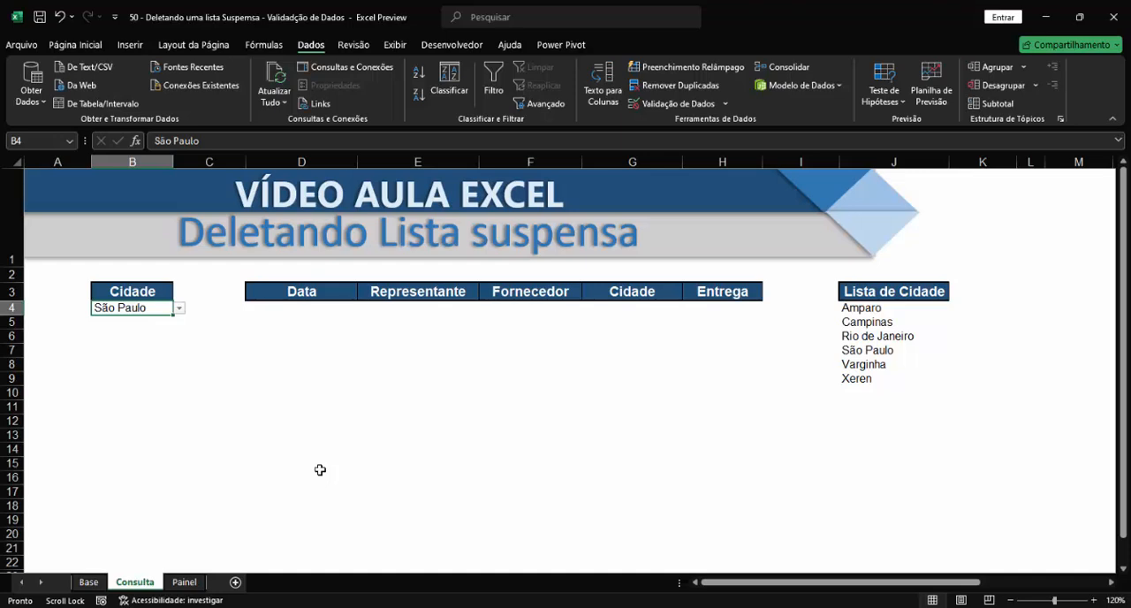
key("Delete")
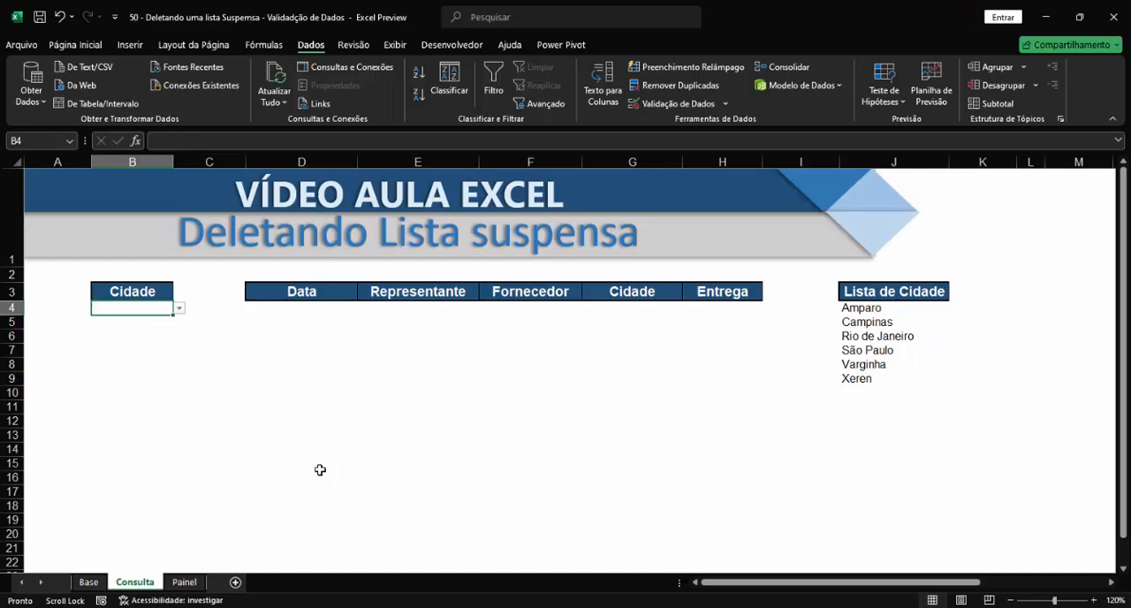
Choose São Paulo from the drop-down list in the empty Cidade cell B4.
left_click(180, 314)
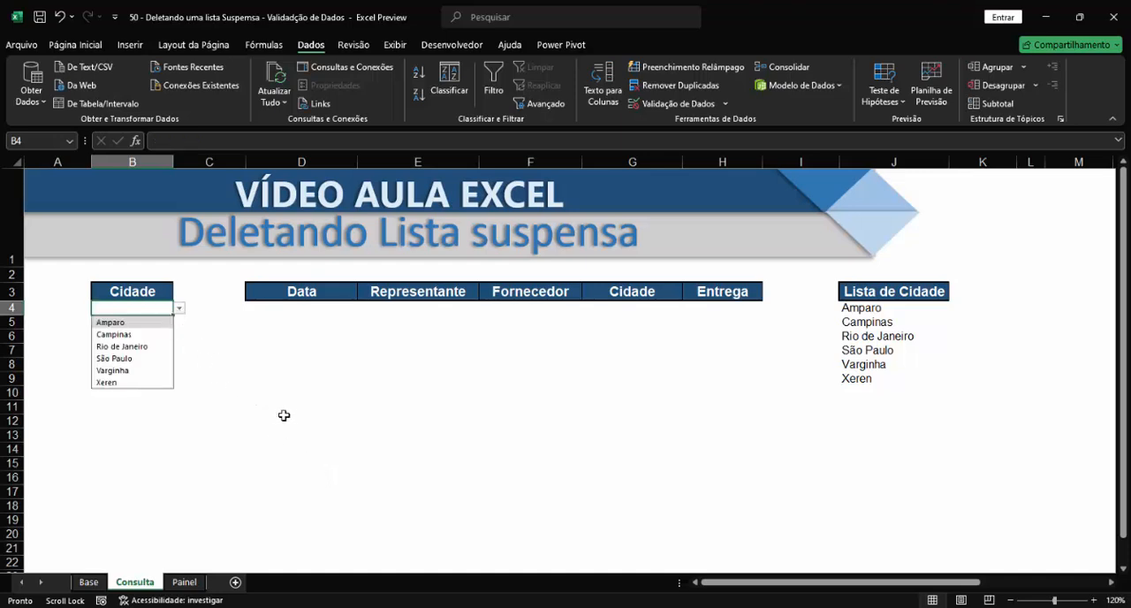
left_click(301, 415)
left_click(137, 314)
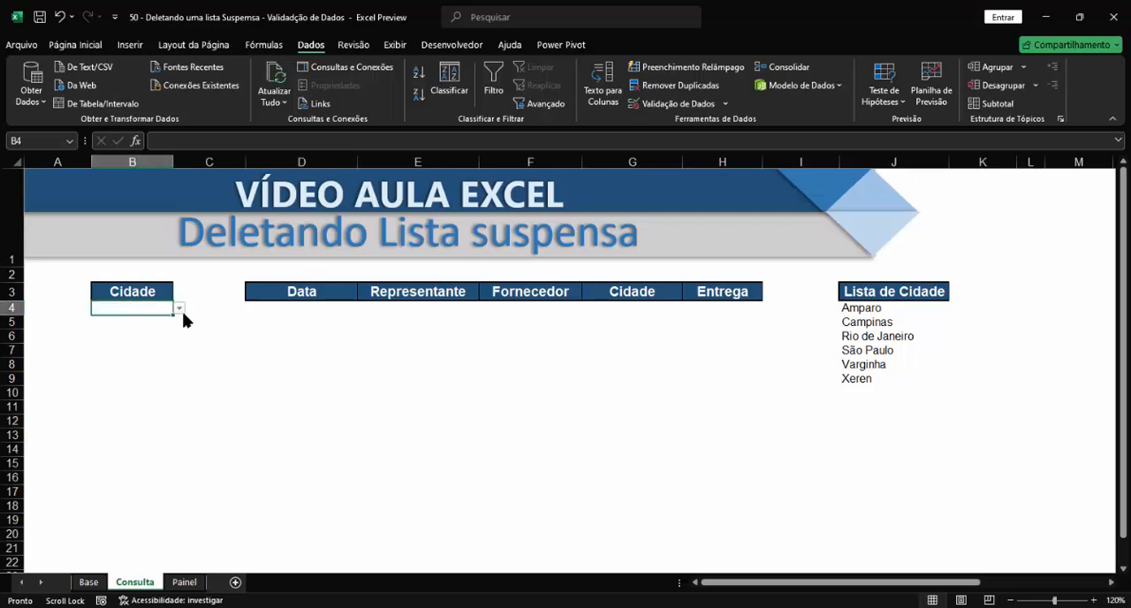
left_click(179, 314)
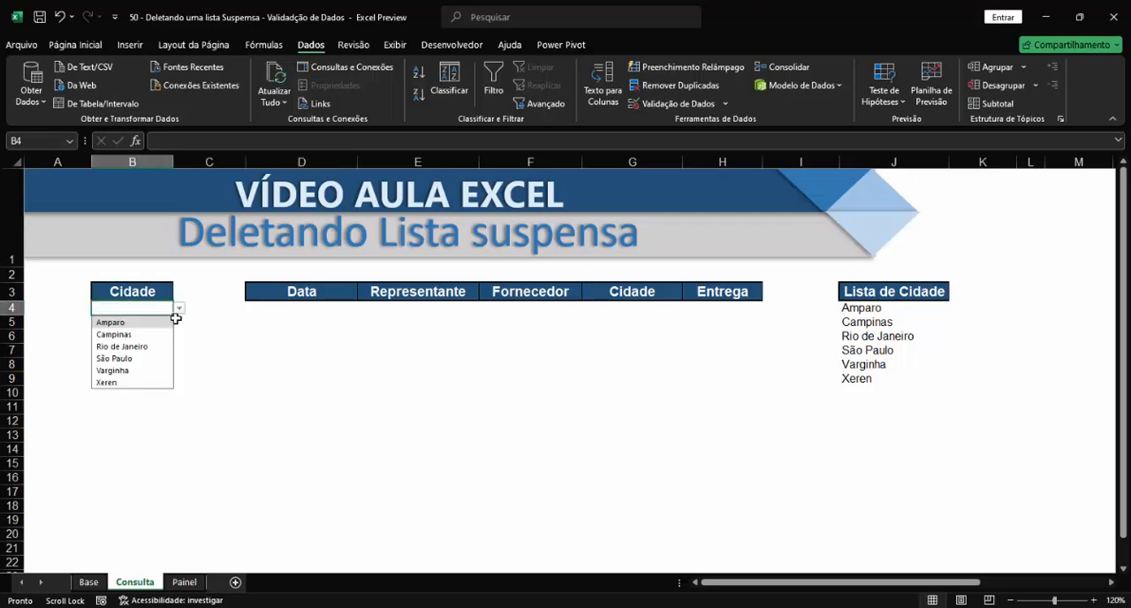
left_click(122, 360)
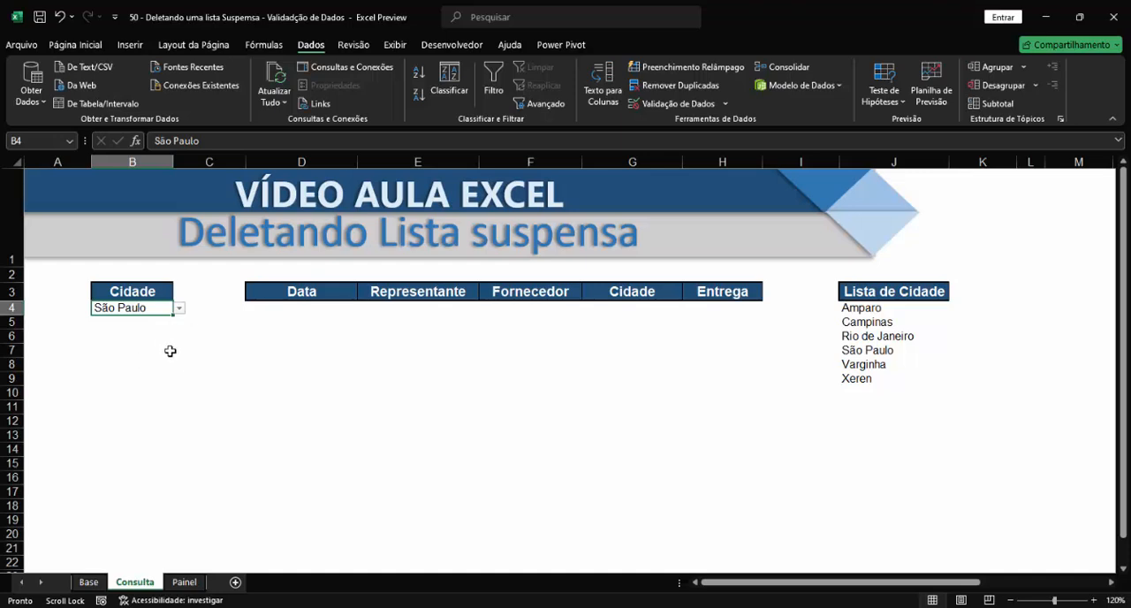
Review the data validation settings of cell B4 and close them without making changes.
left_click(204, 379)
left_click(131, 309)
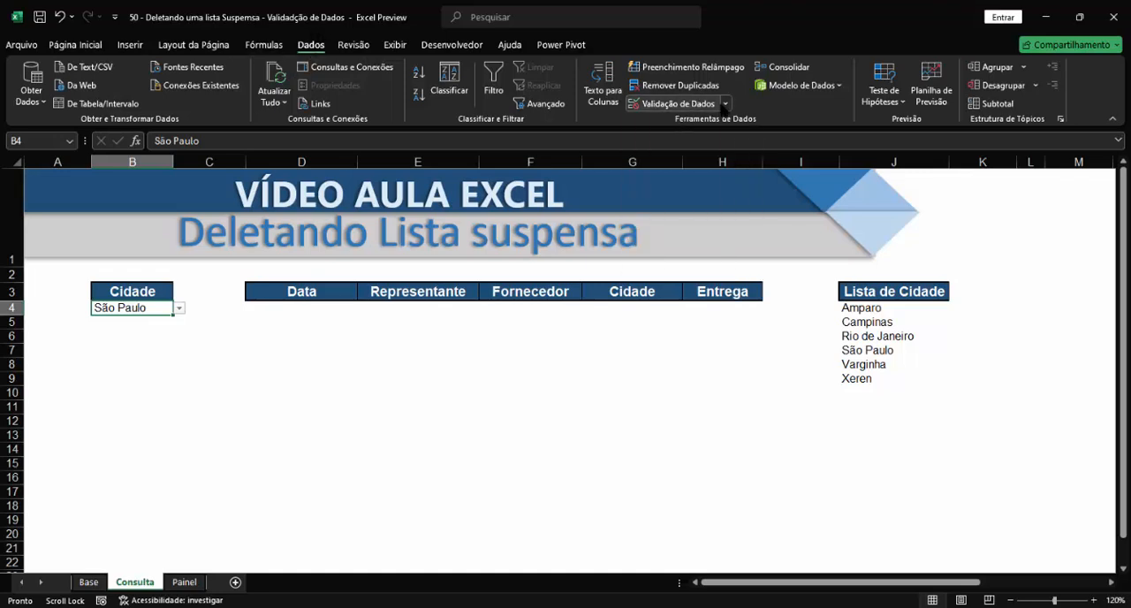
left_click(723, 104)
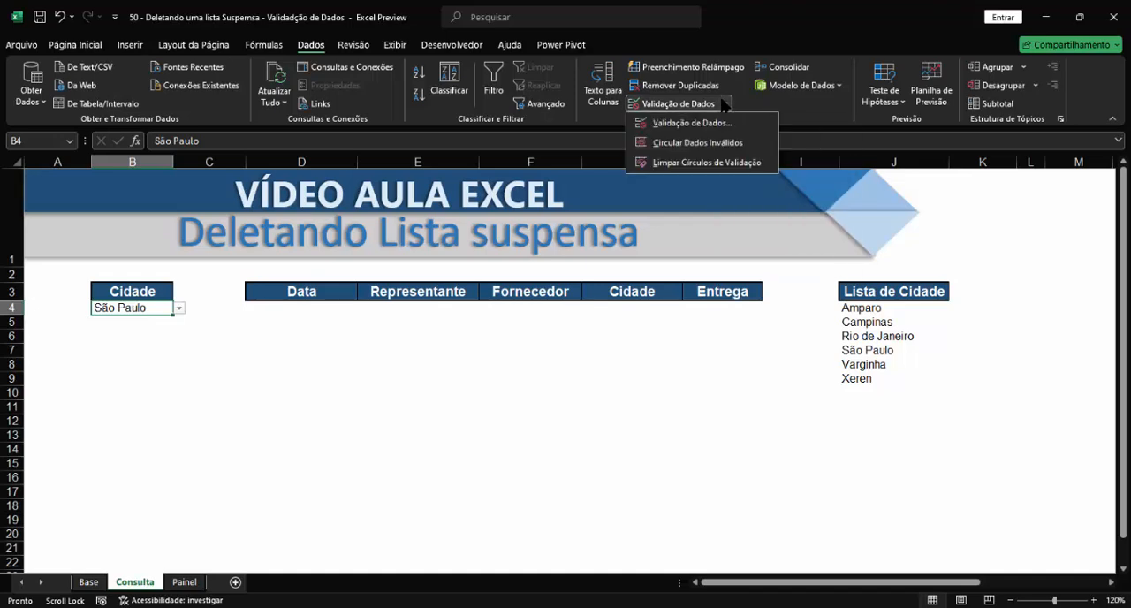
left_click(682, 125)
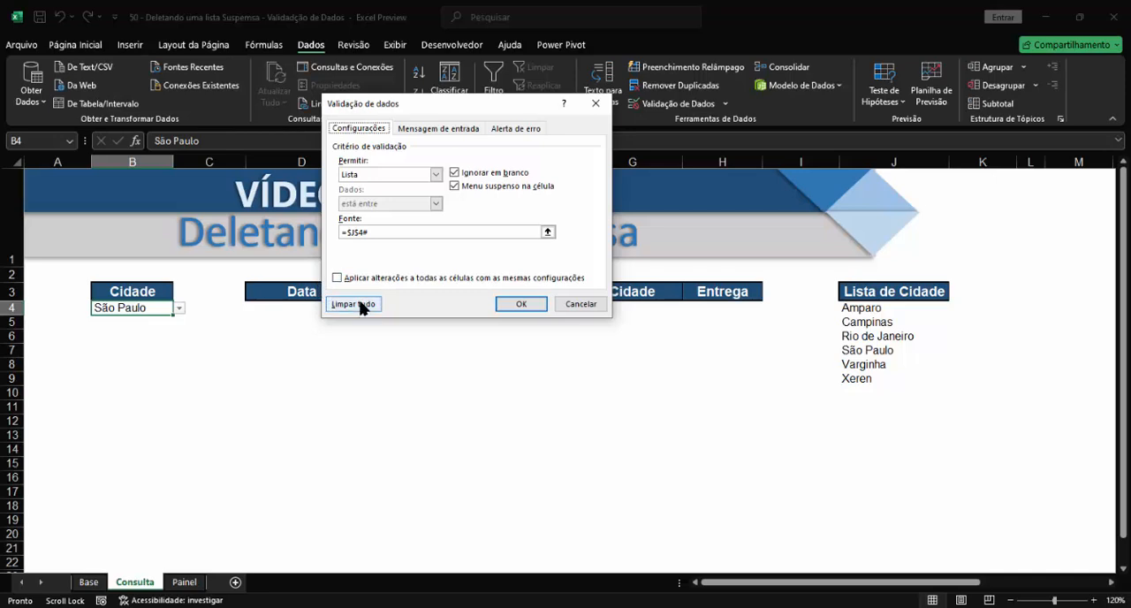
left_click(581, 304)
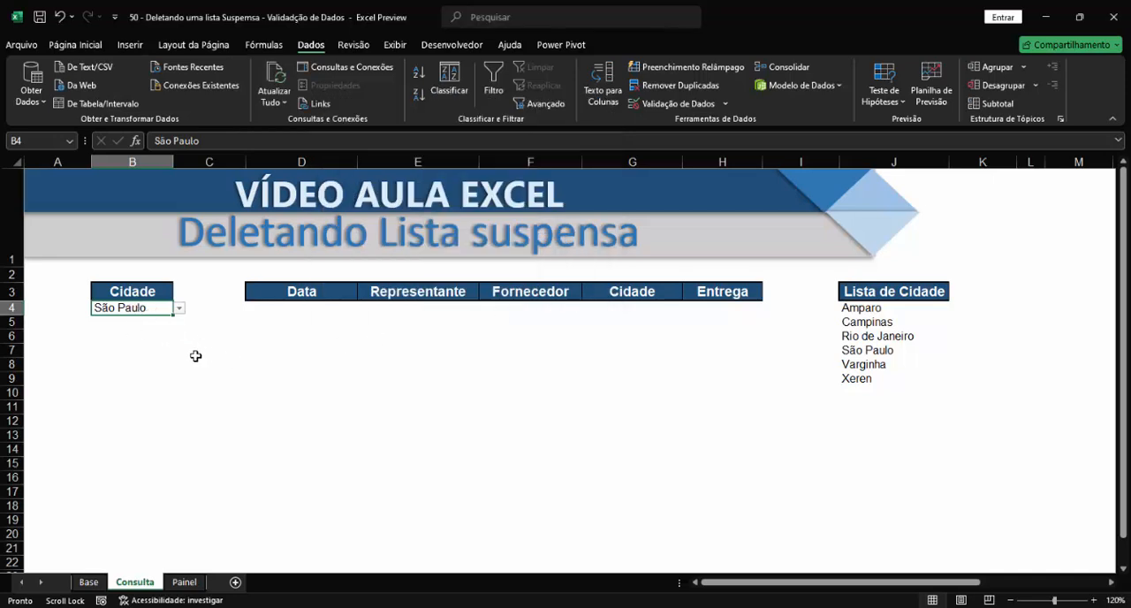
Fill B4 down to B5 and test the copied list by choosing Varginha, leaving B5 set to Campinas.
left_click_drag(170, 315, 168, 334)
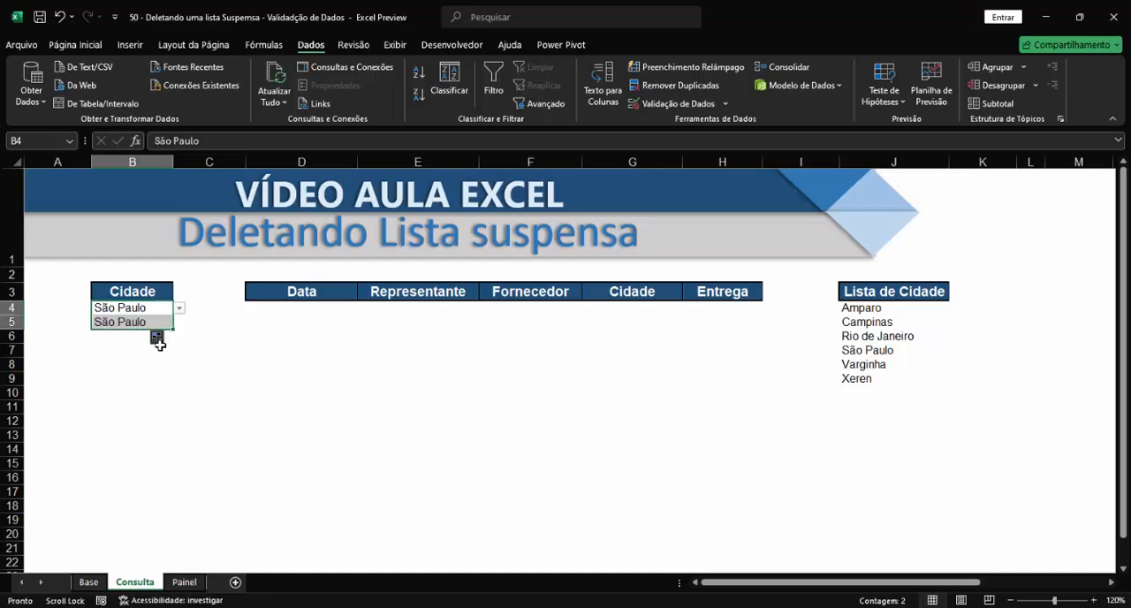
left_click(134, 322)
left_click(180, 324)
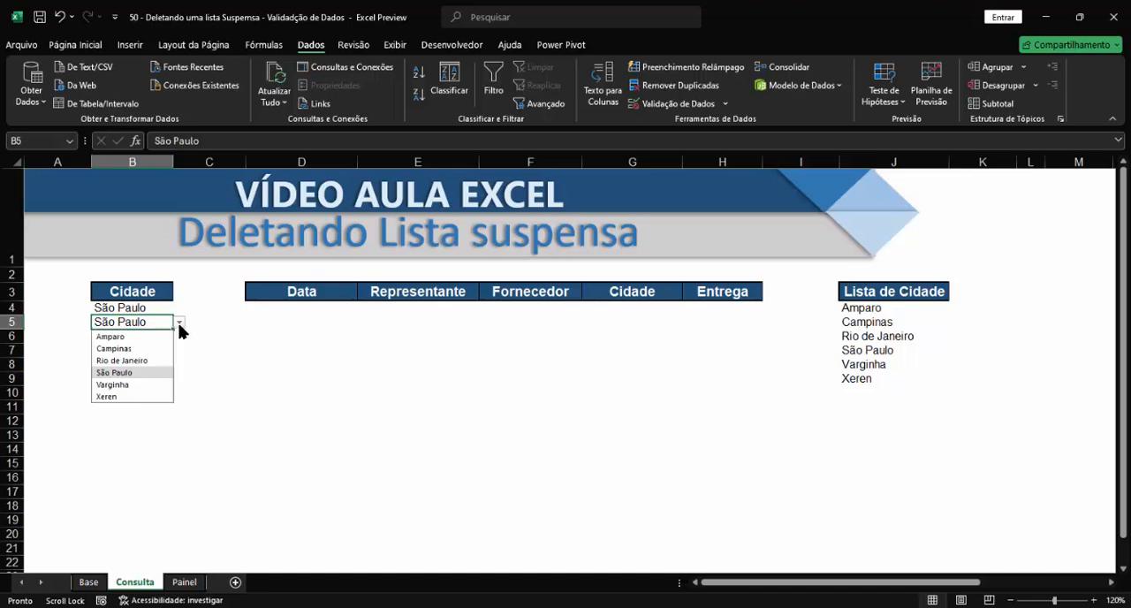
left_click(152, 385)
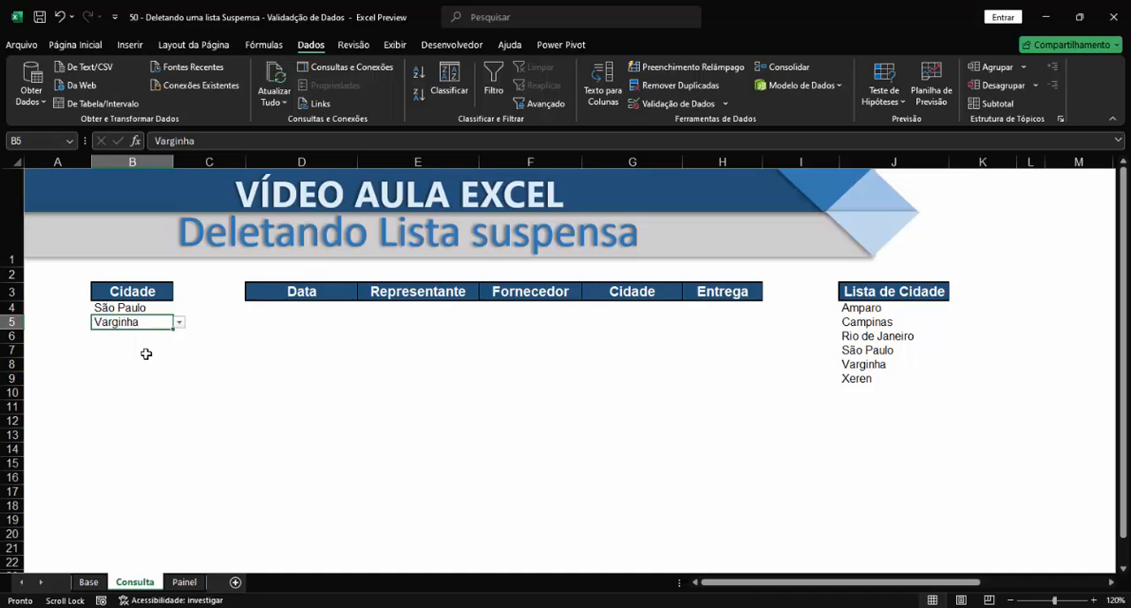
left_click(180, 323)
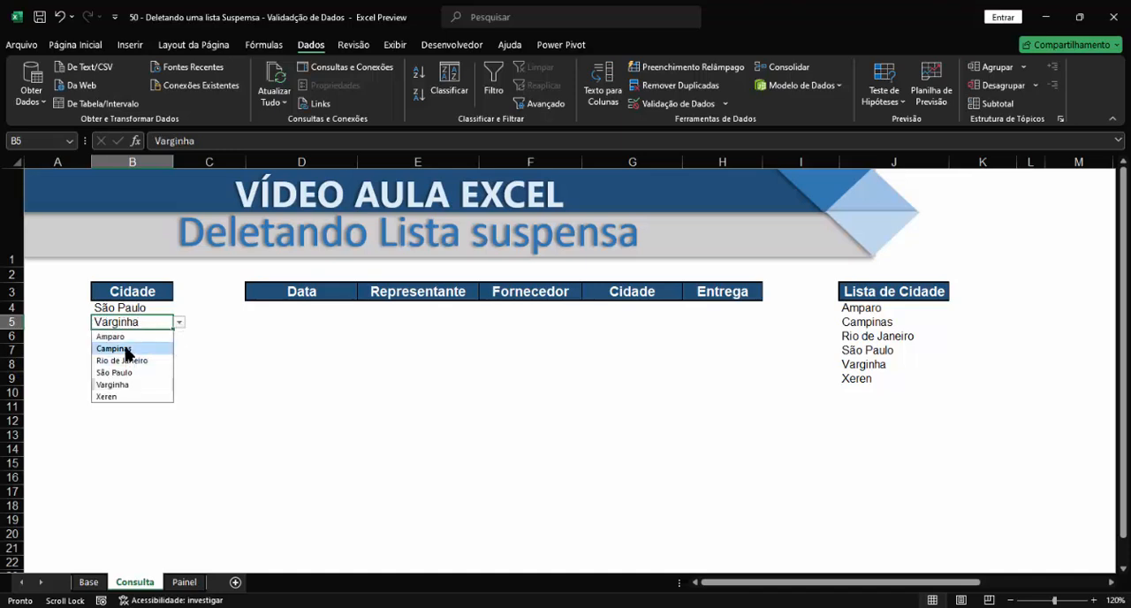
left_click(127, 351)
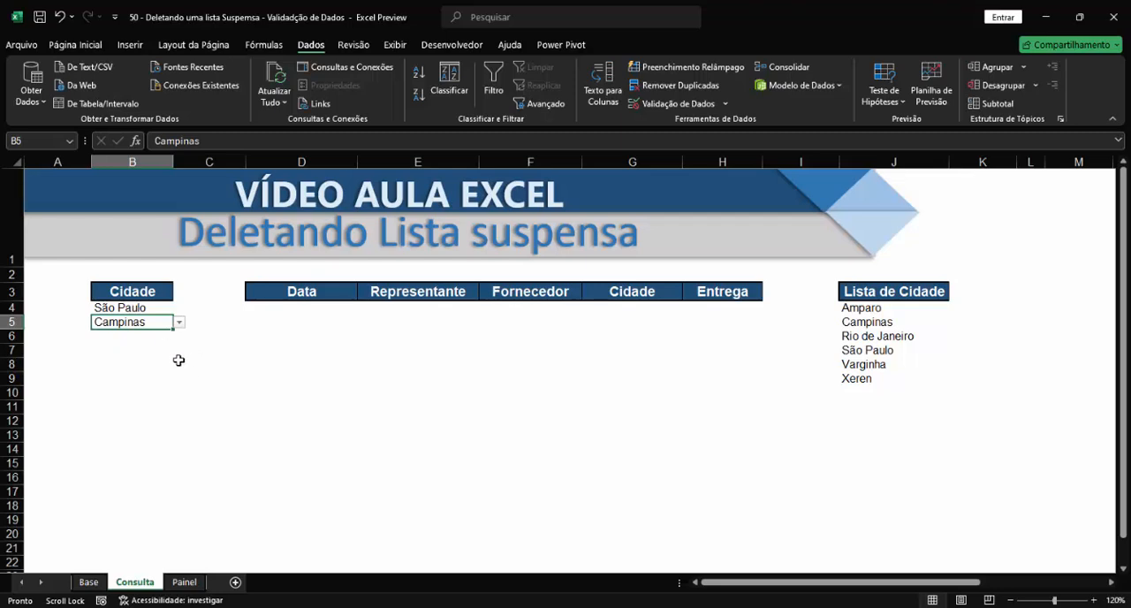
Remove the drop-down list from B4 by clearing all of its data validation settings.
left_click(138, 310)
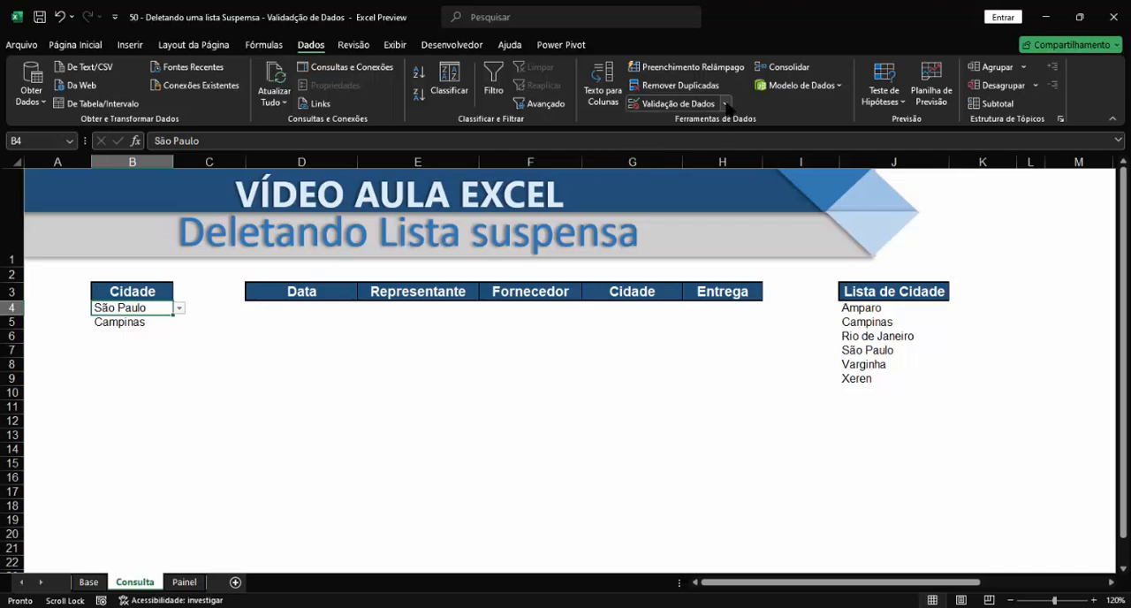
left_click(722, 103)
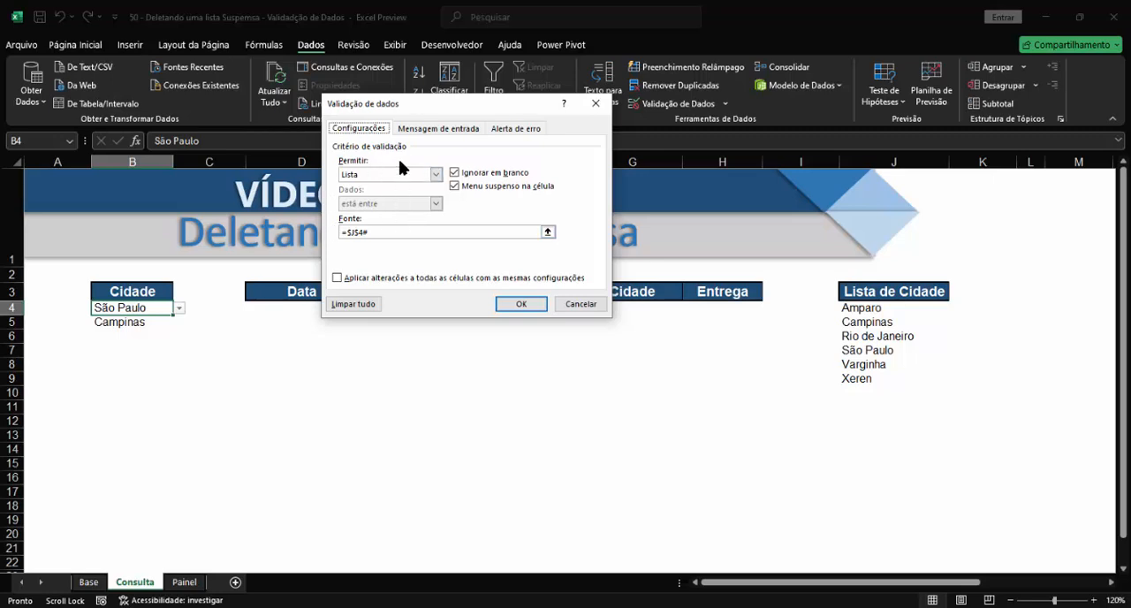
left_click(353, 304)
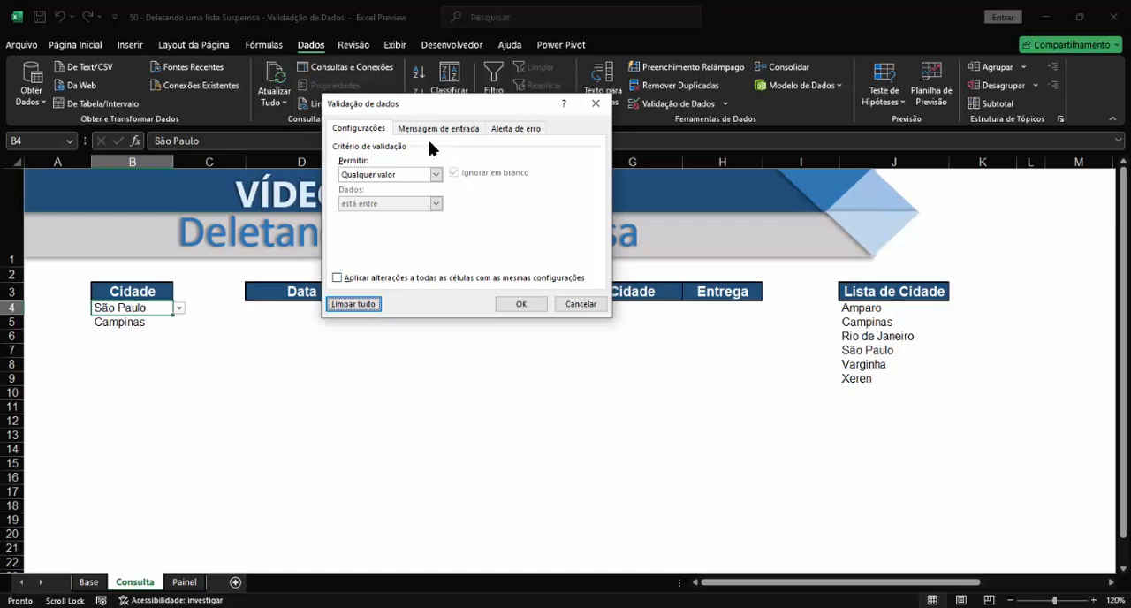
left_click(522, 304)
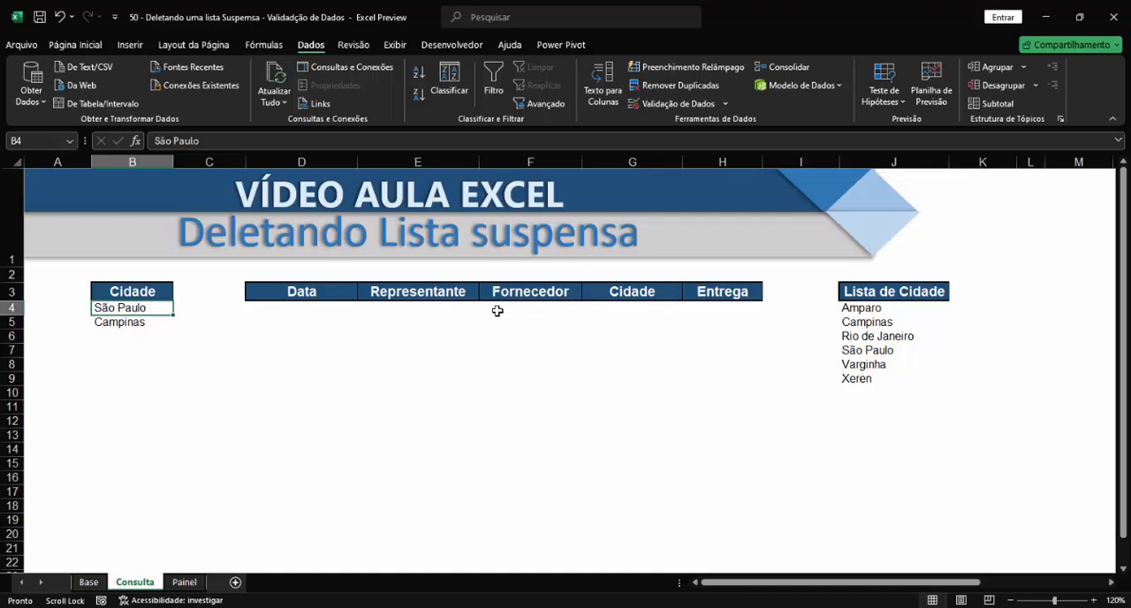
Delete the remaining city name from cell B4.
left_click(352, 384)
key("Delete")
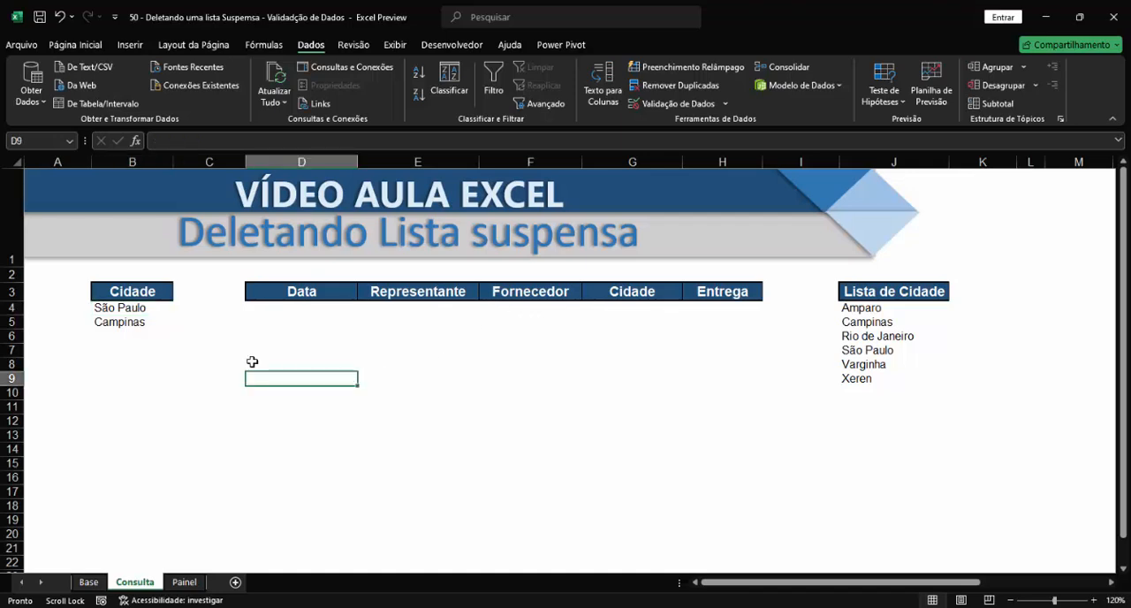
left_click(133, 306)
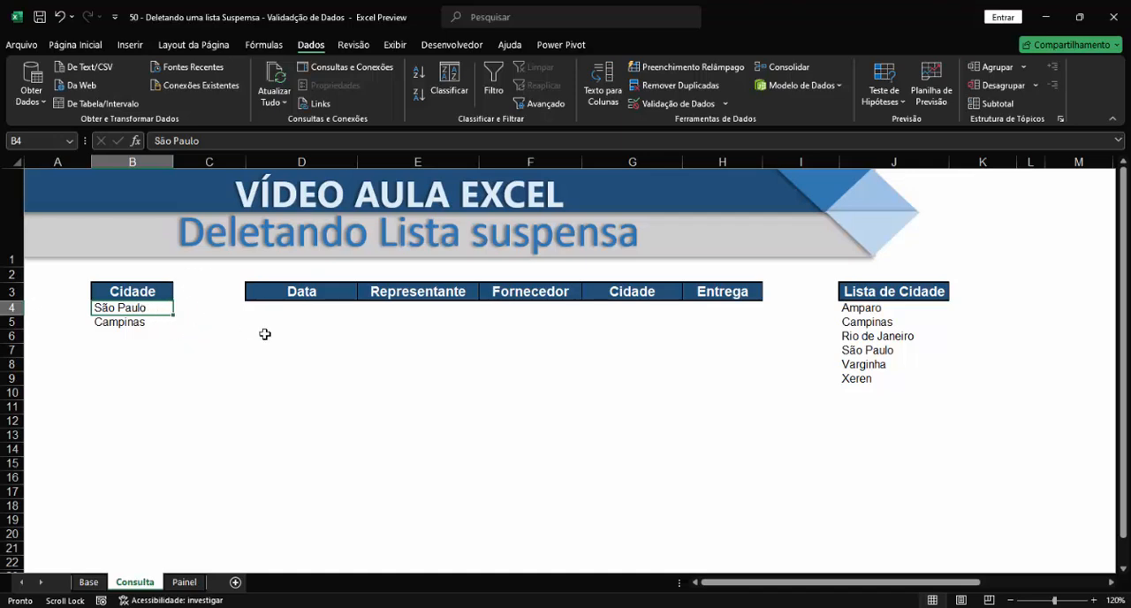
key("Delete")
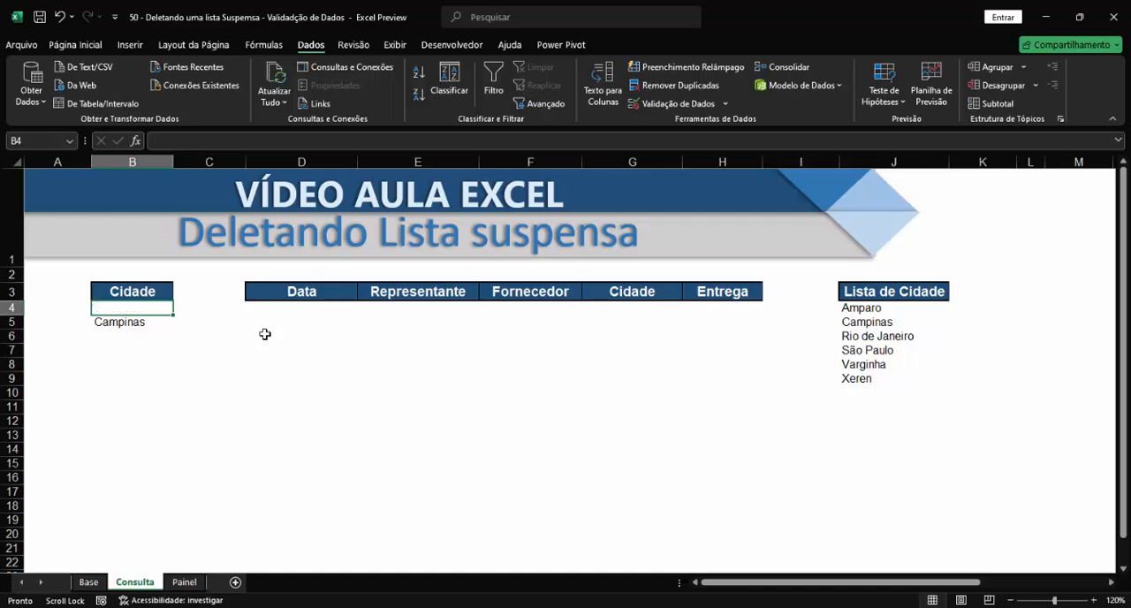
Check cells B4 and B5 for a drop-down list.
left_click(184, 309)
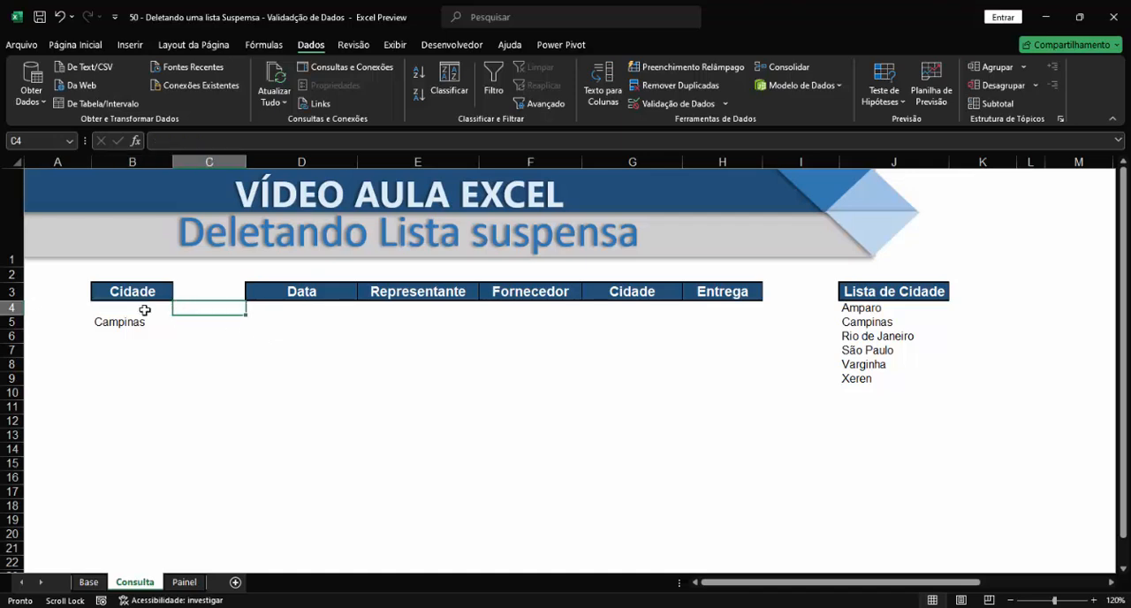
left_click(144, 309)
left_click(187, 309)
left_click(129, 325)
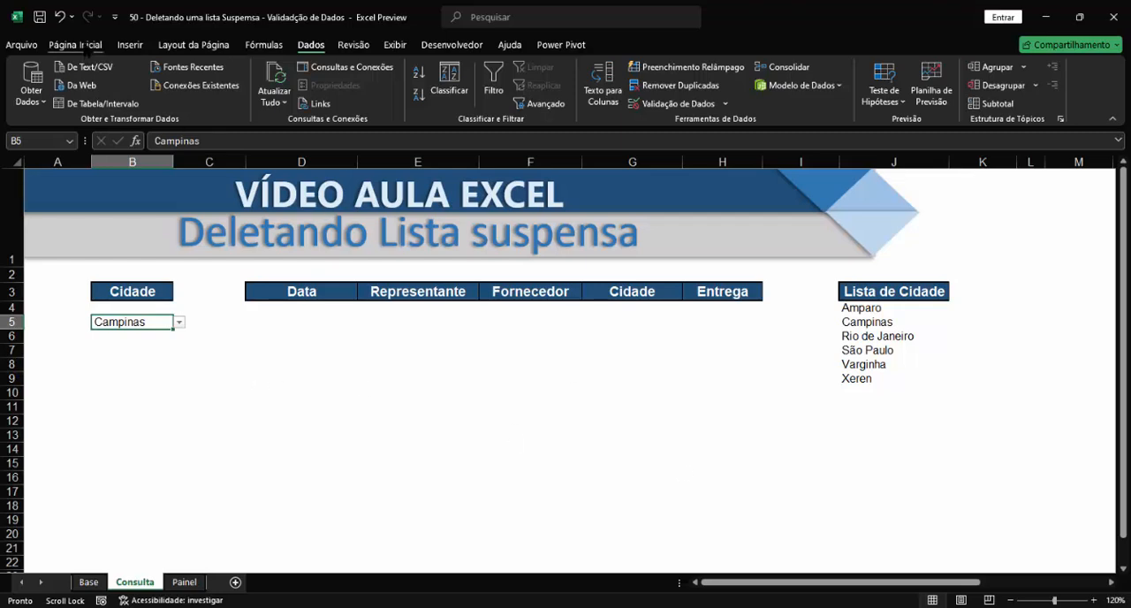
Clear everything from cell B5, including its city name, formatting and drop-down list, and check the emptied cell.
left_click(89, 47)
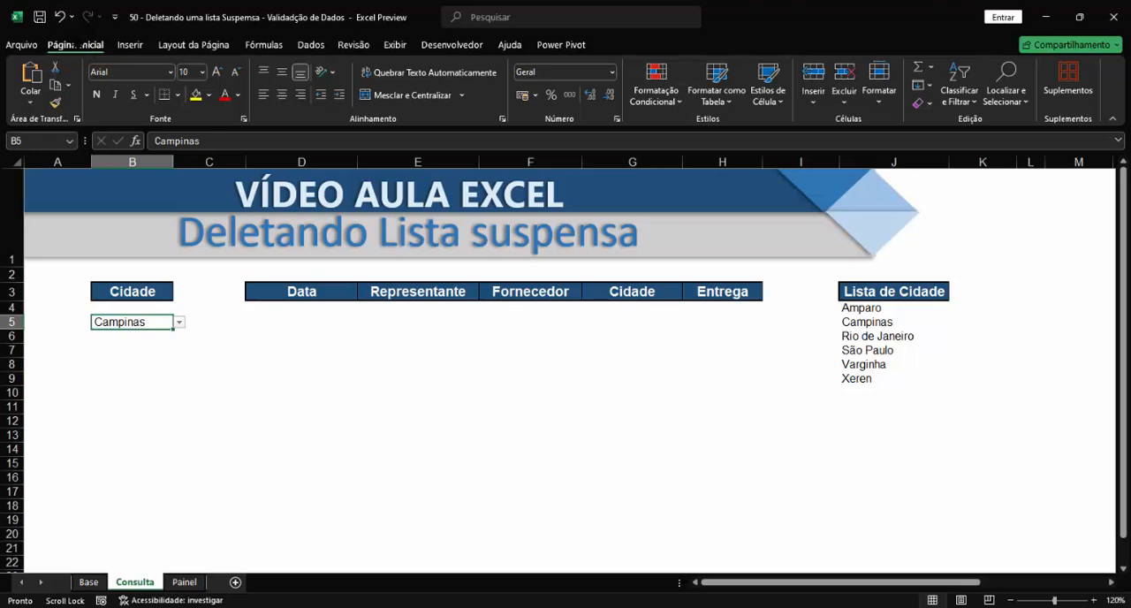
left_click(931, 103)
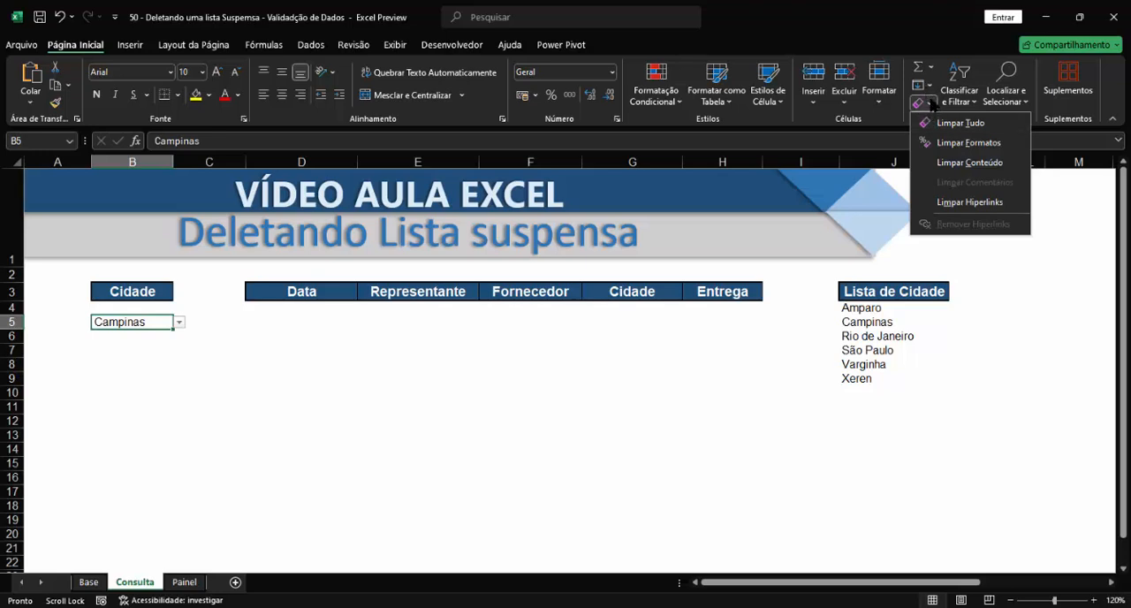
left_click(960, 124)
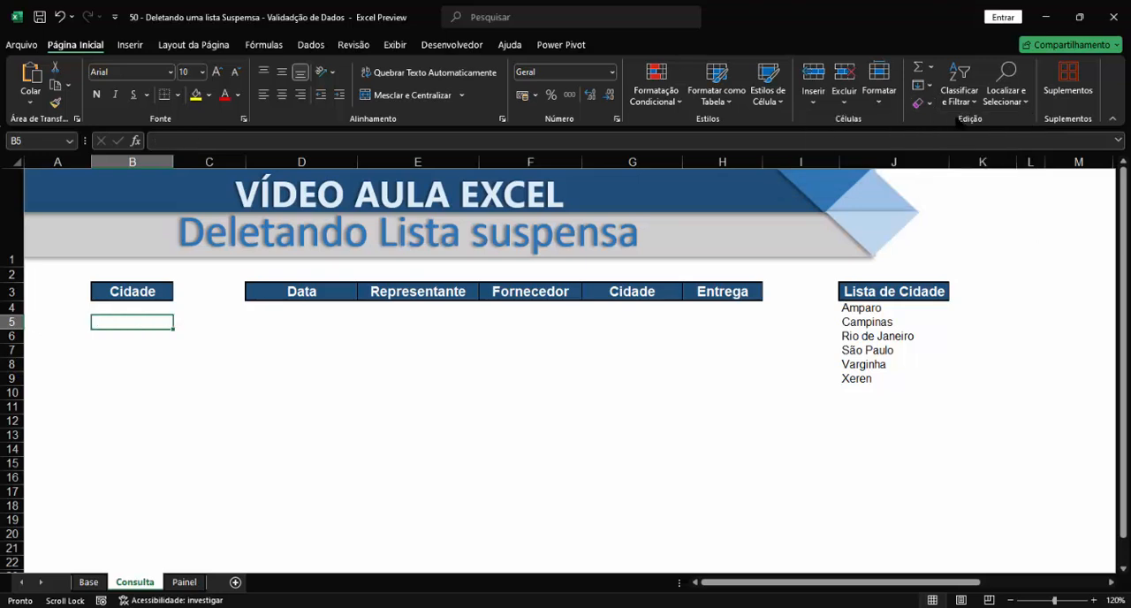
left_click(177, 350)
left_click(143, 323)
On the Painel sheet, enter 08:00 as the Entrada time in cell D12.
left_click(184, 581)
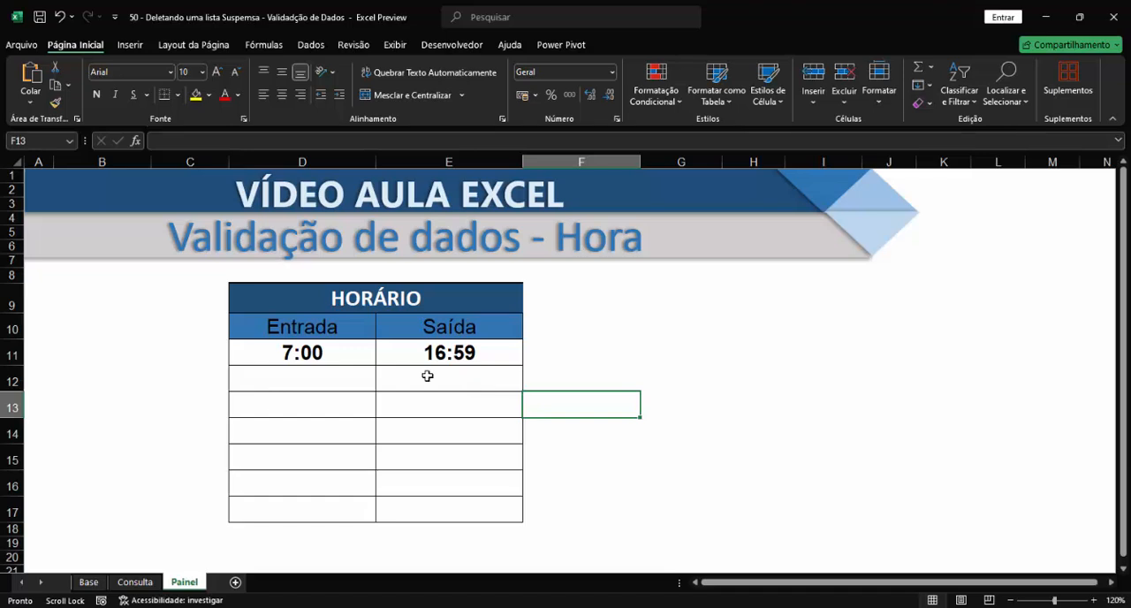
left_click(347, 377)
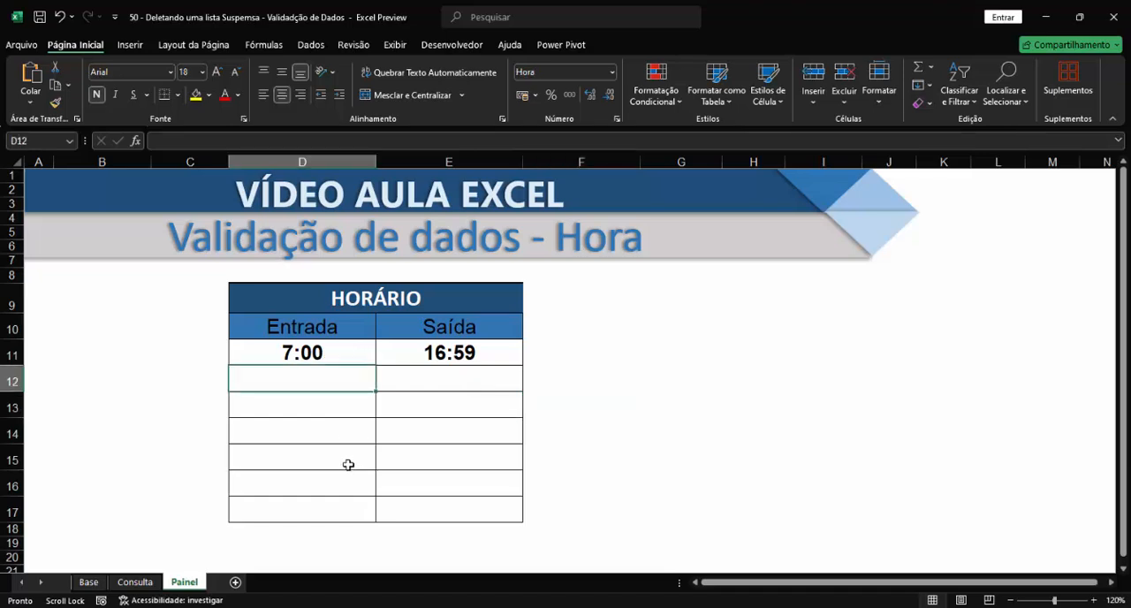
left_click_drag(339, 352, 327, 438)
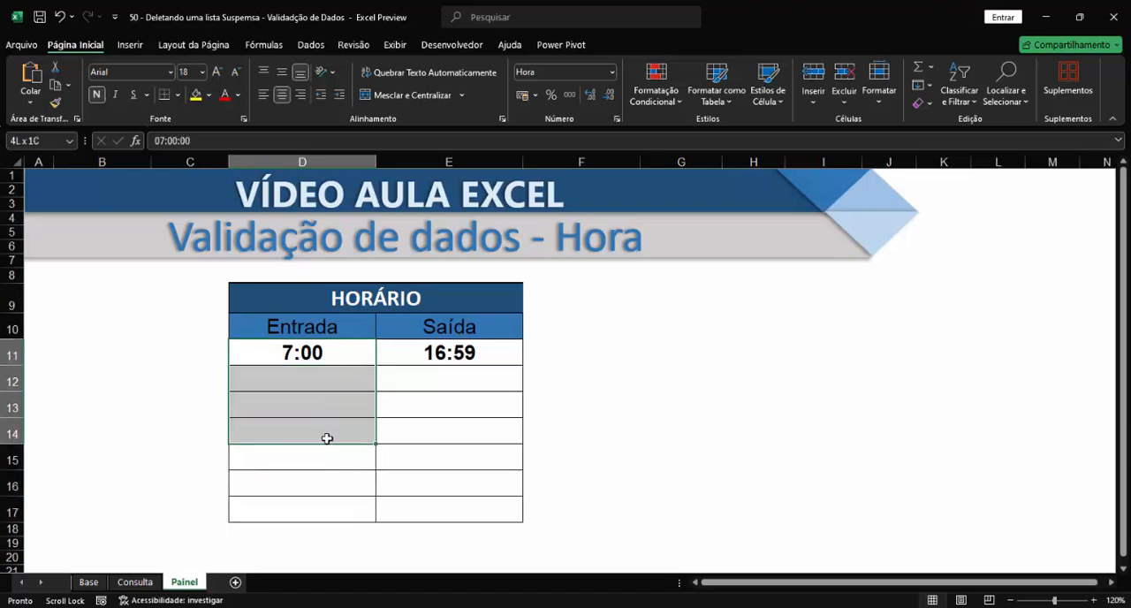
left_click(328, 380)
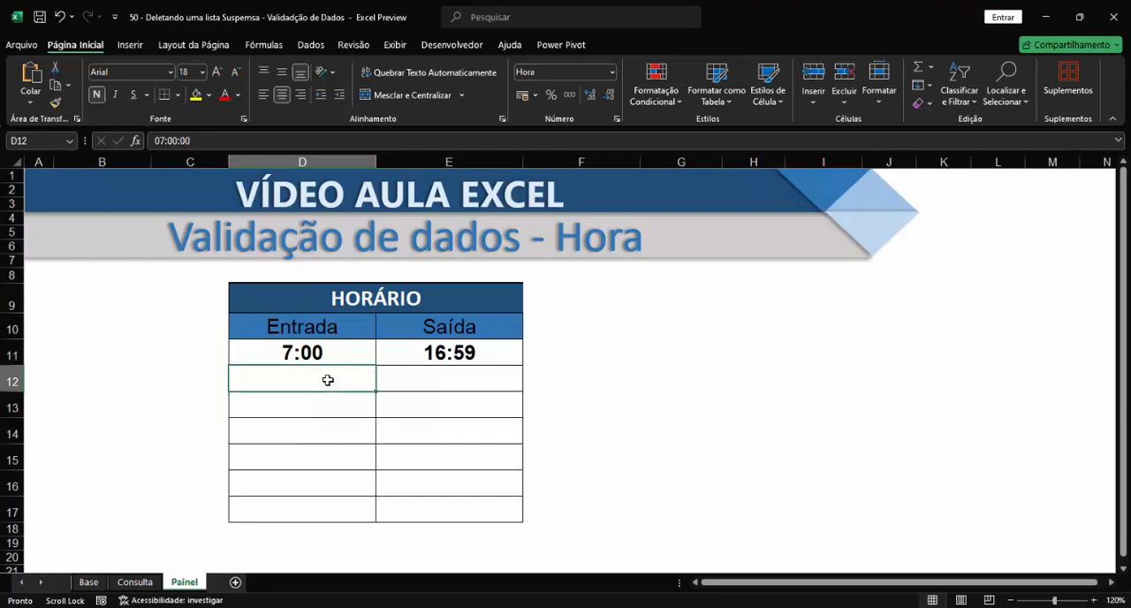
type("1")
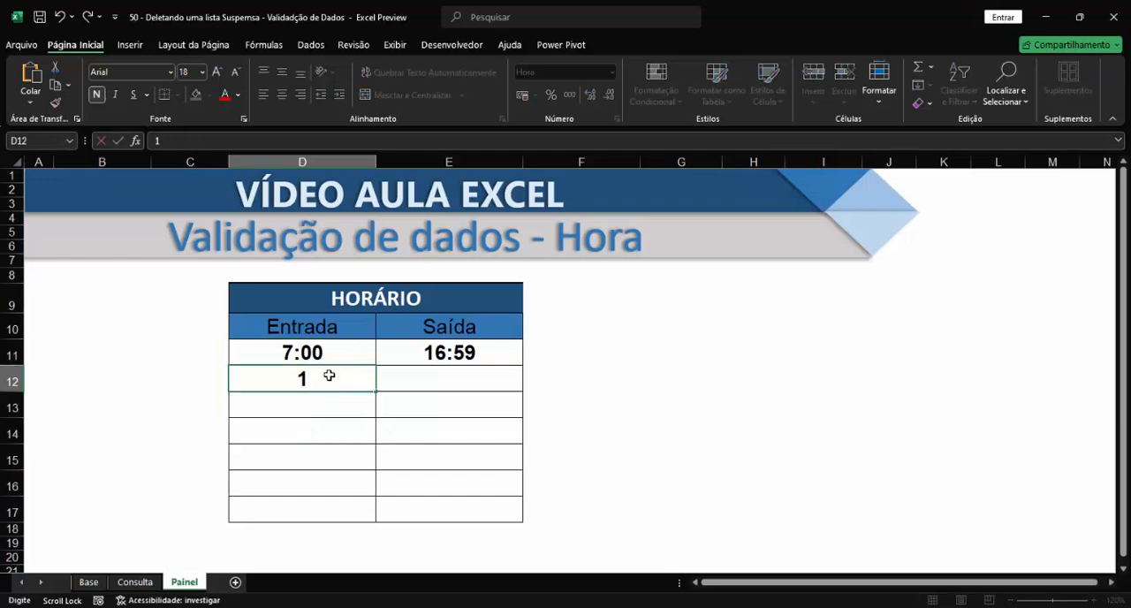
key("BackSpace")
type("08:00")
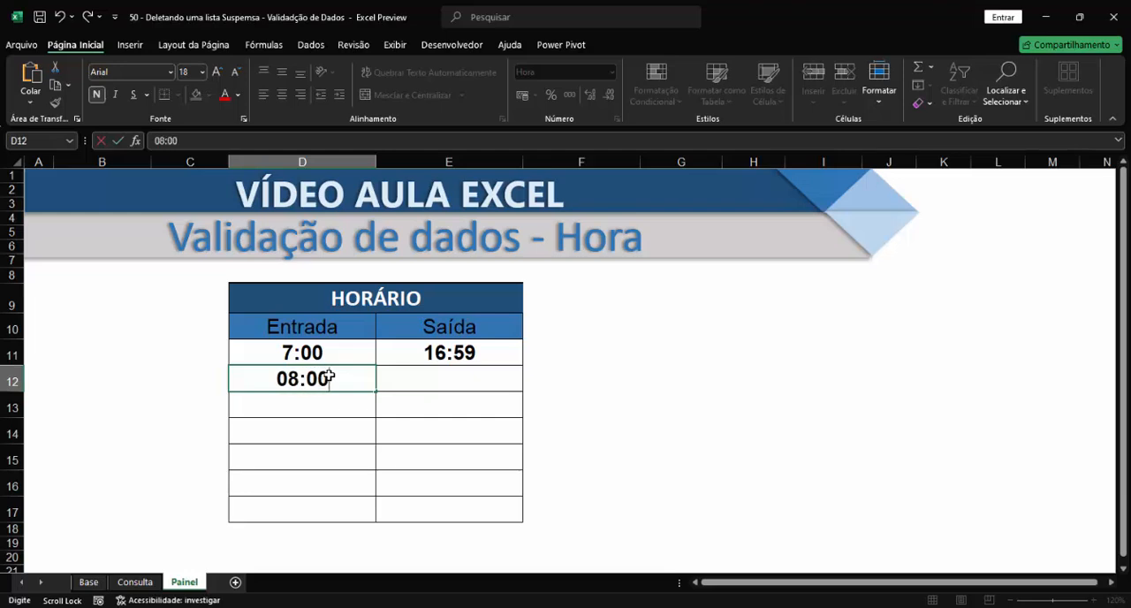
key("Return")
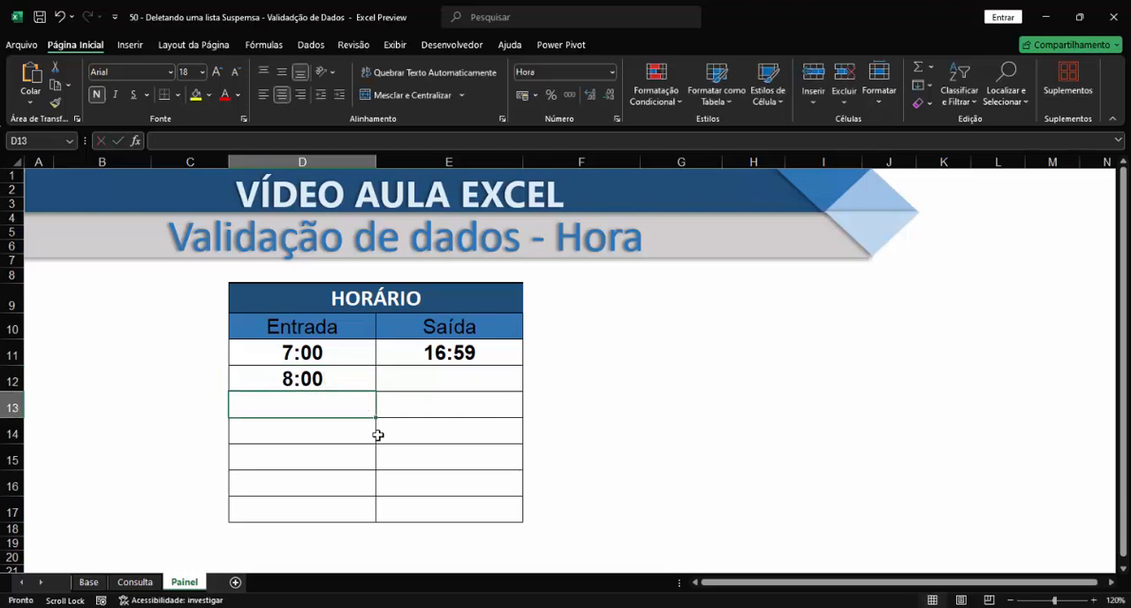
Enter 16:52 as the Saída time in cell E12.
left_click(445, 378)
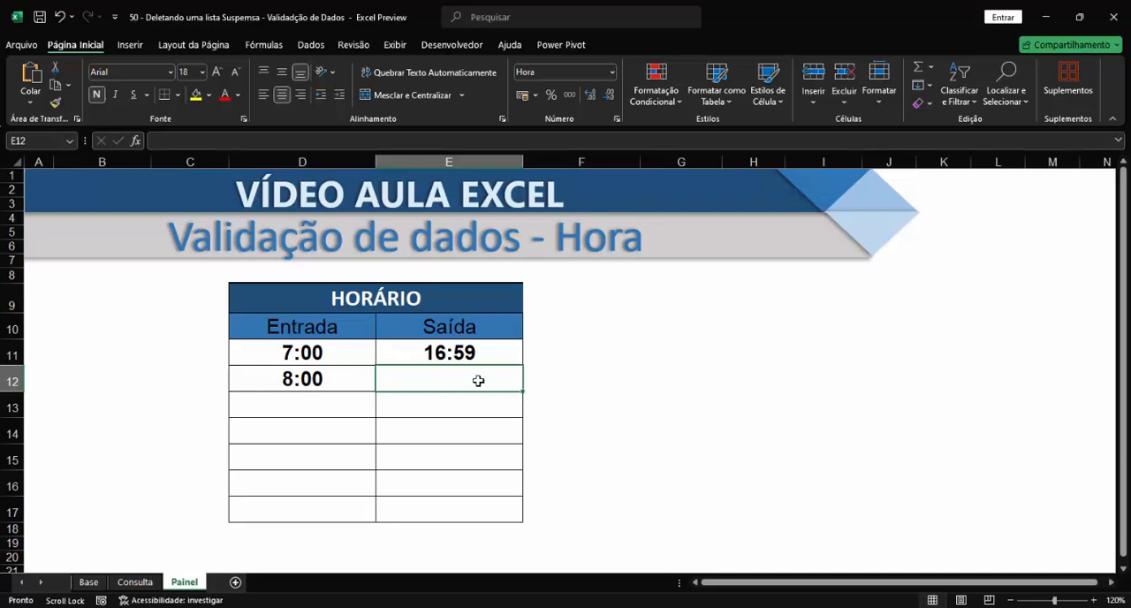
type("1")
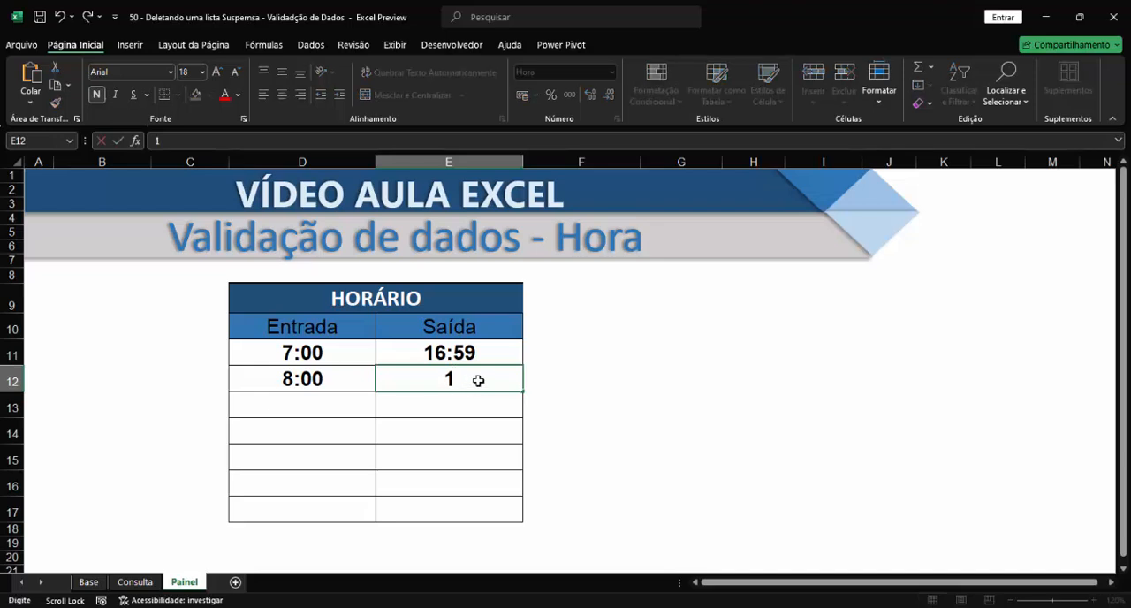
type("6:52")
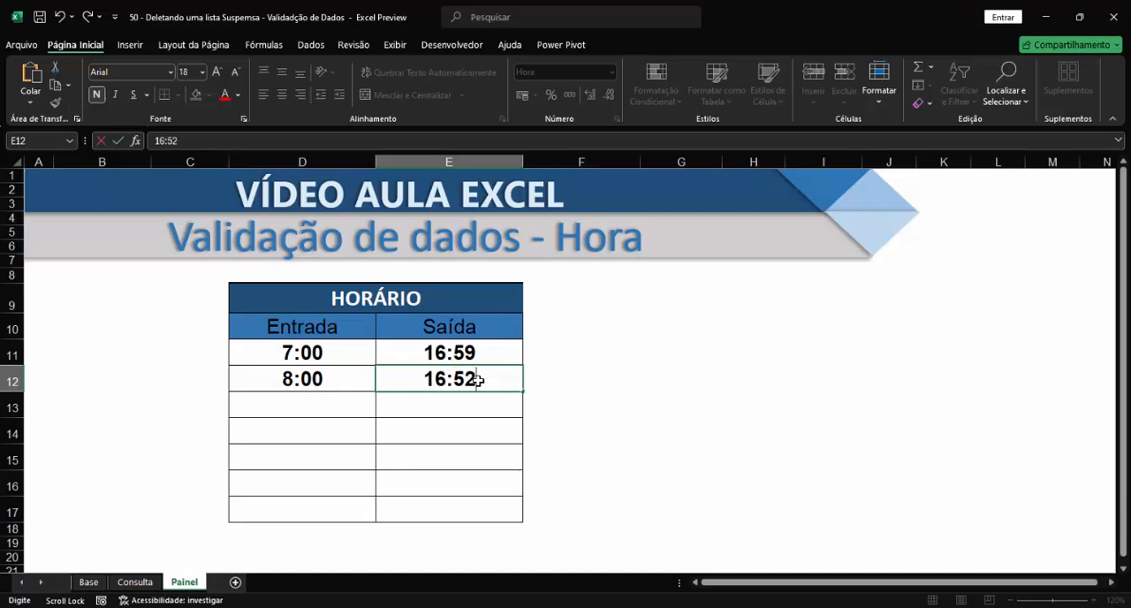
key("Return")
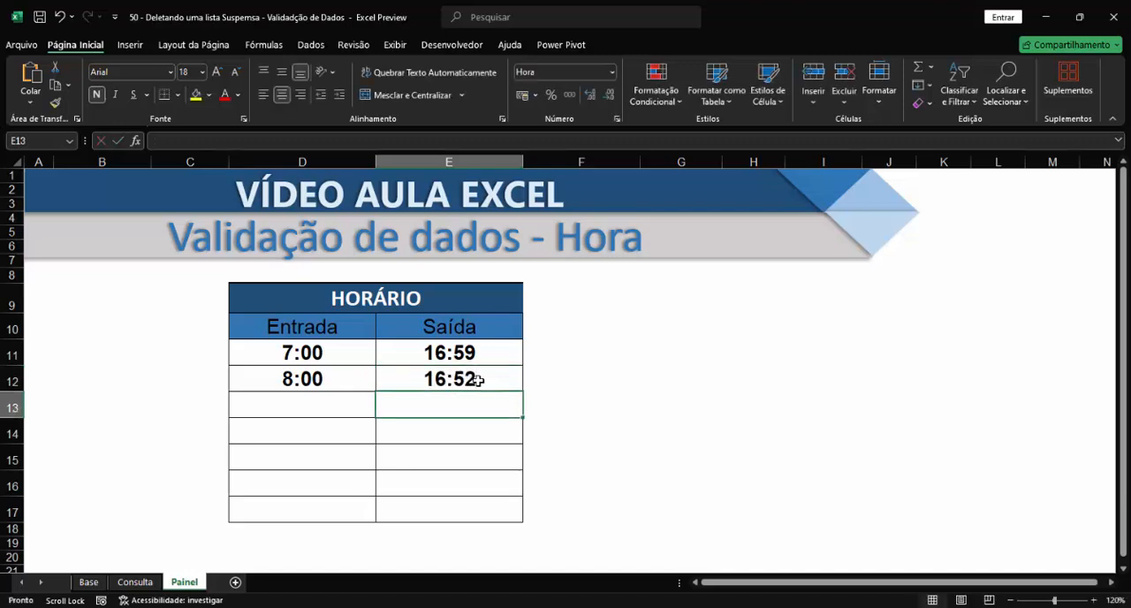
Try to enter 06:30 as the Entrada time in cell D13 to test its validation rule.
left_click(335, 407)
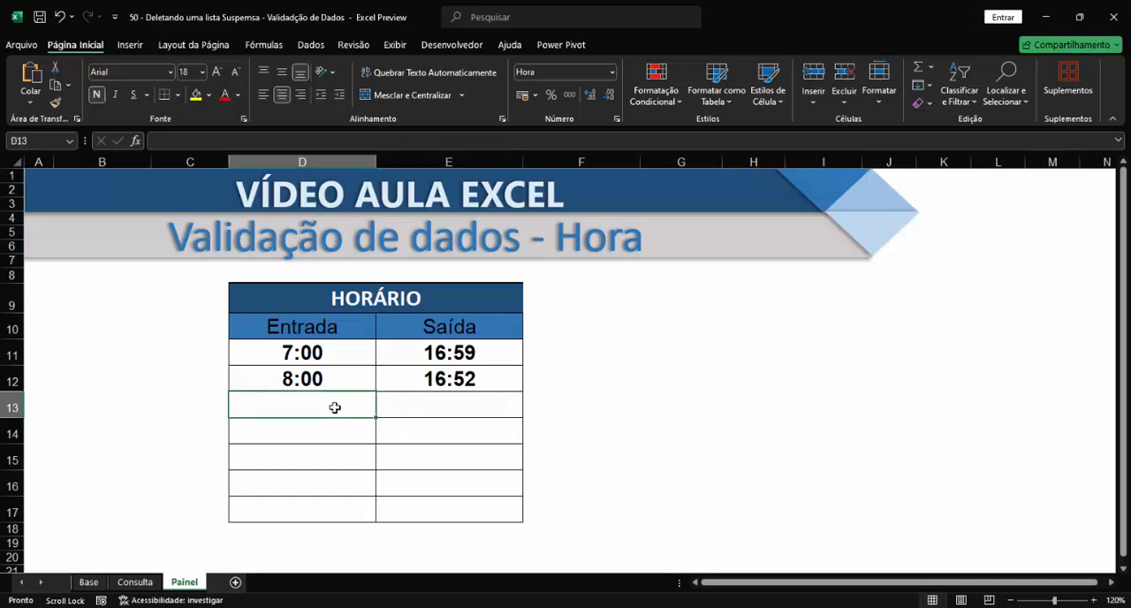
type("0")
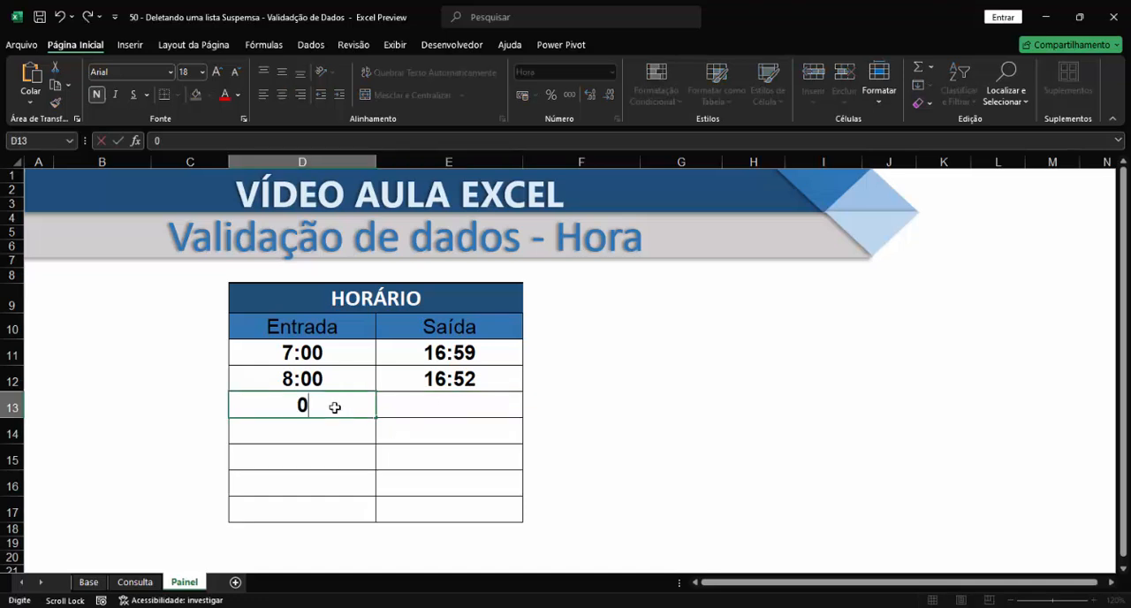
key("BackSpace")
type("06:30")
key("Return")
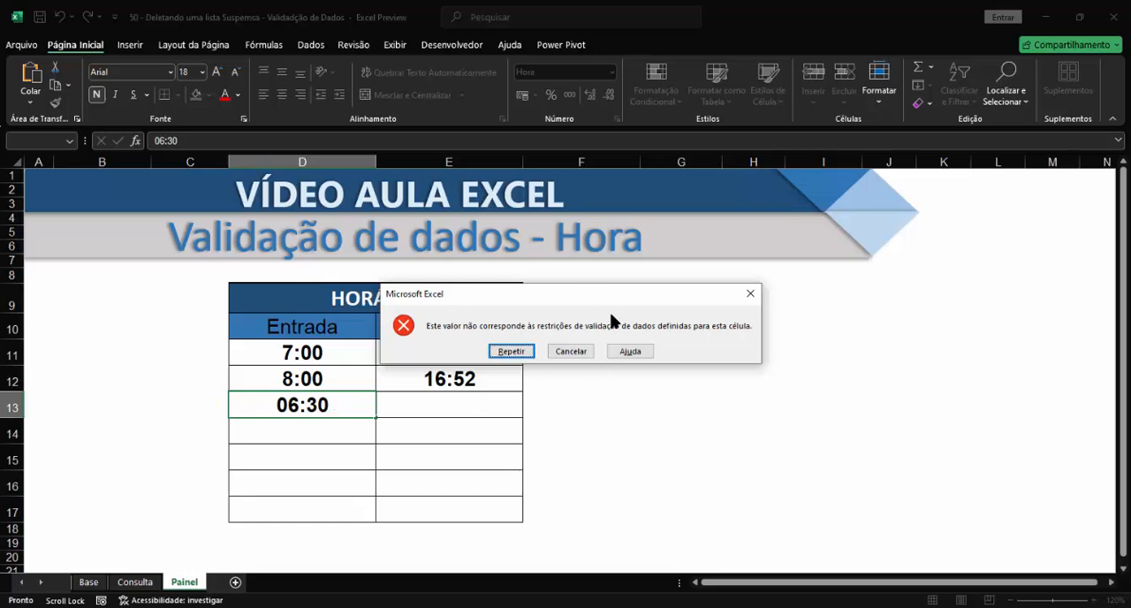
left_click(750, 295)
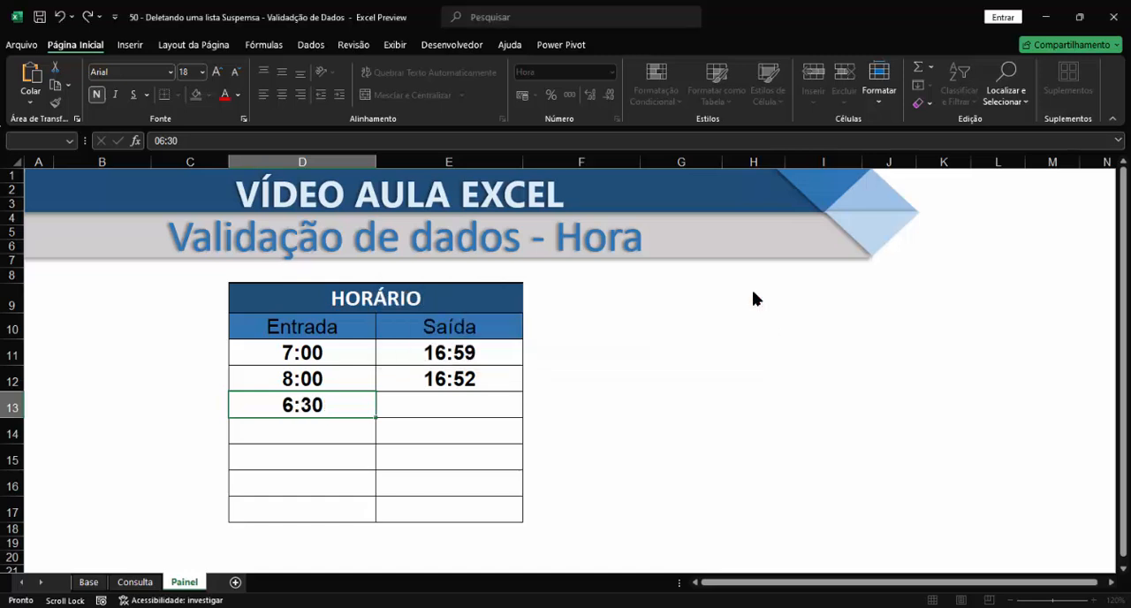
Try to enter 20:00 as the Saída time in cell E13, then cancel the entry.
left_click(458, 411)
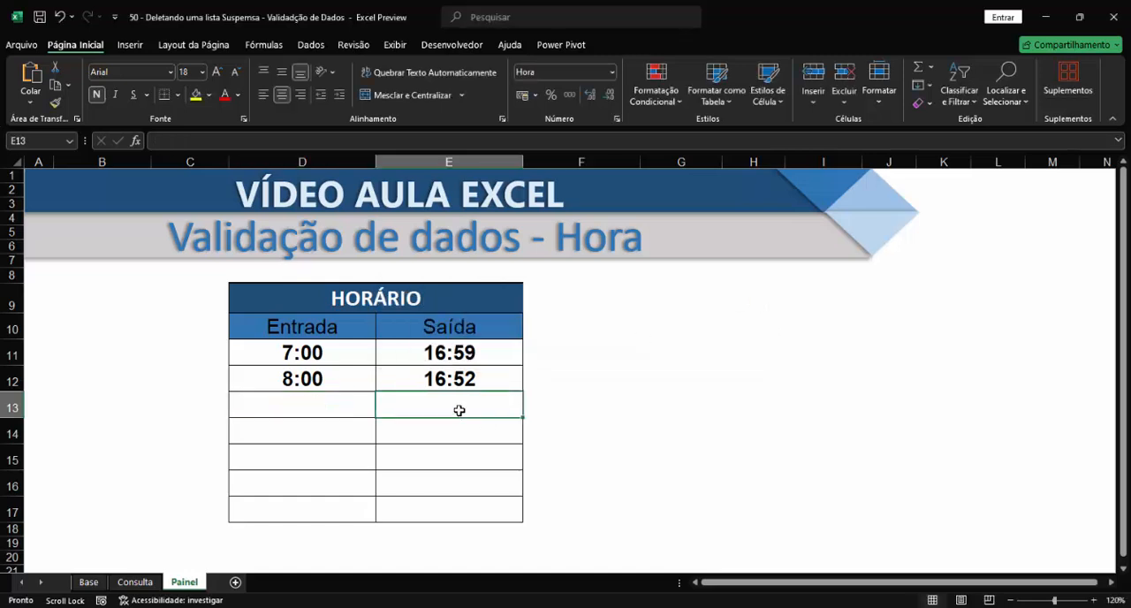
type("20:")
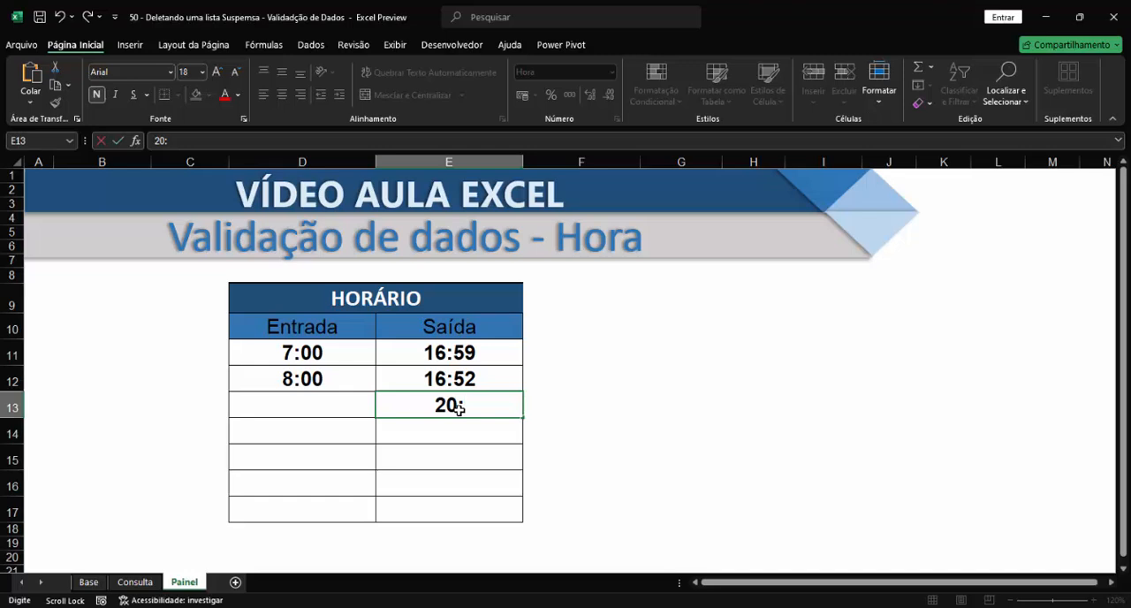
type("00")
key("Return")
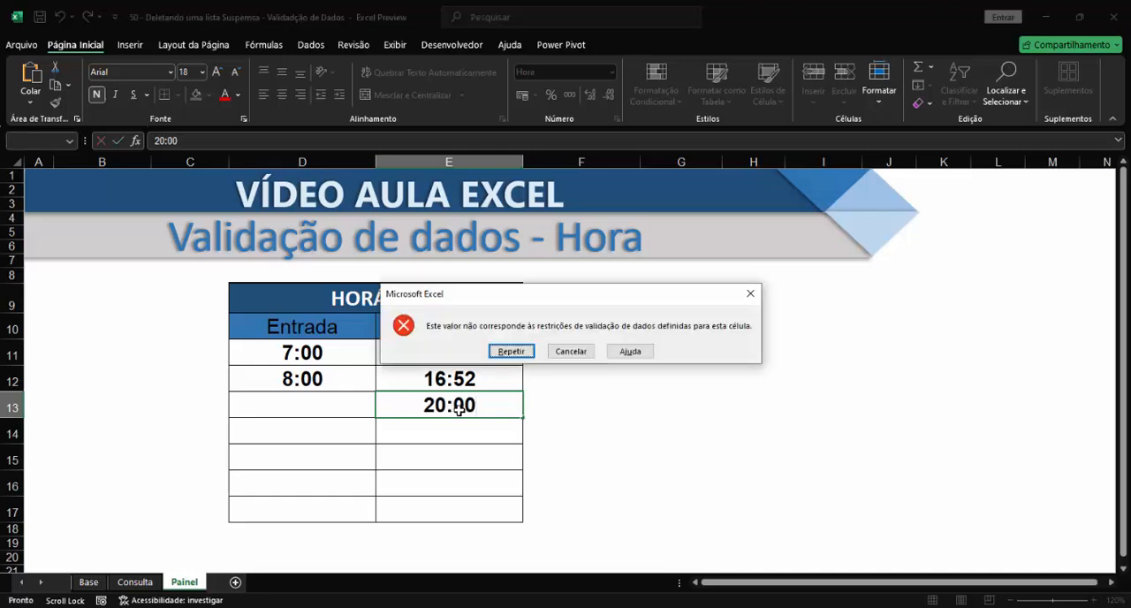
left_click(571, 353)
left_click_drag(324, 354, 416, 509)
left_click(327, 410)
left_click(399, 404)
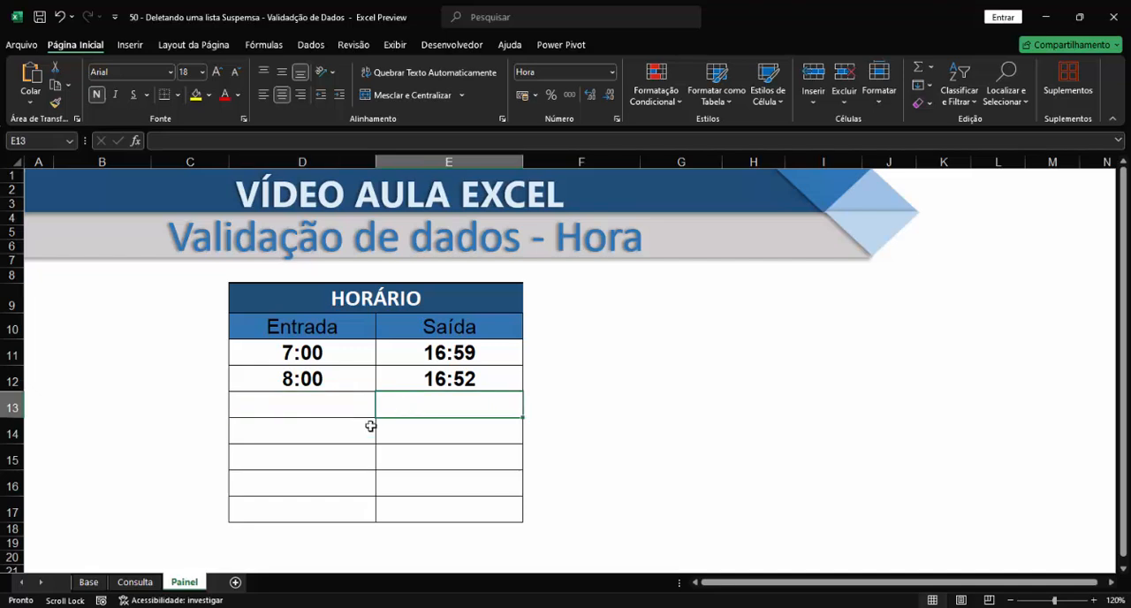
left_click(332, 439)
left_click(403, 432)
left_click(338, 464)
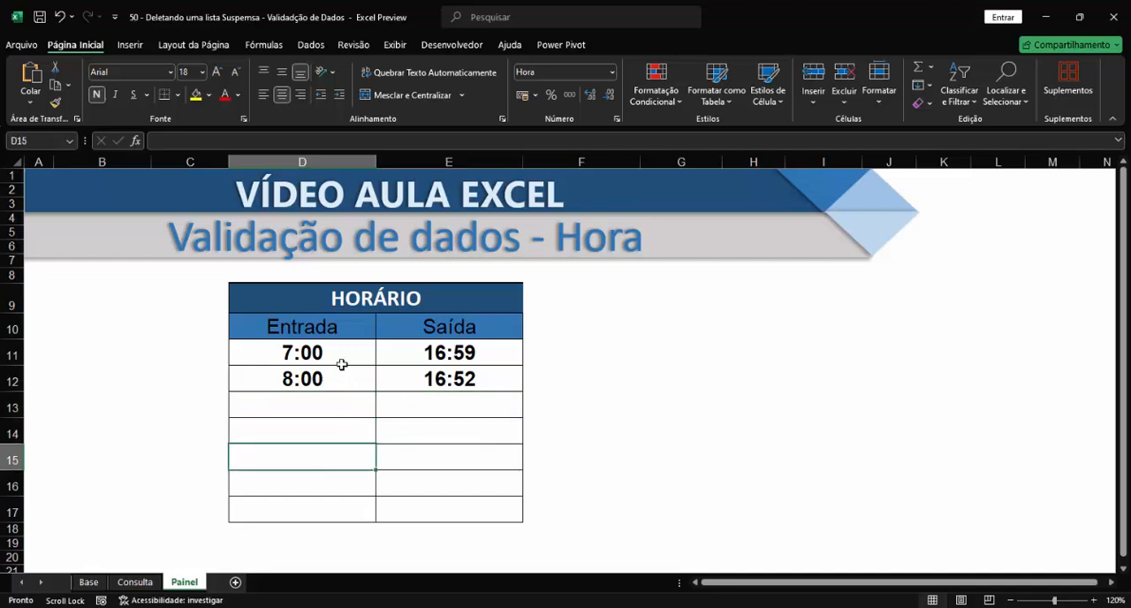
Remove the data validation from all Entrada and Saída cells, D11:E17, by erasing the current settings and clearing all criteria.
left_click_drag(341, 365, 428, 502)
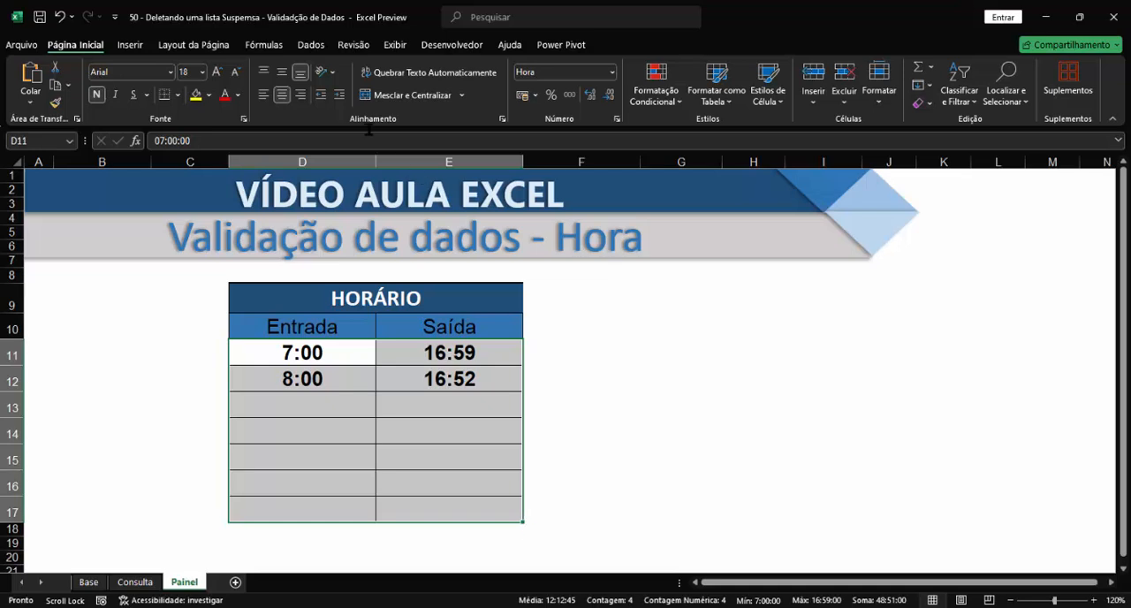
left_click(312, 46)
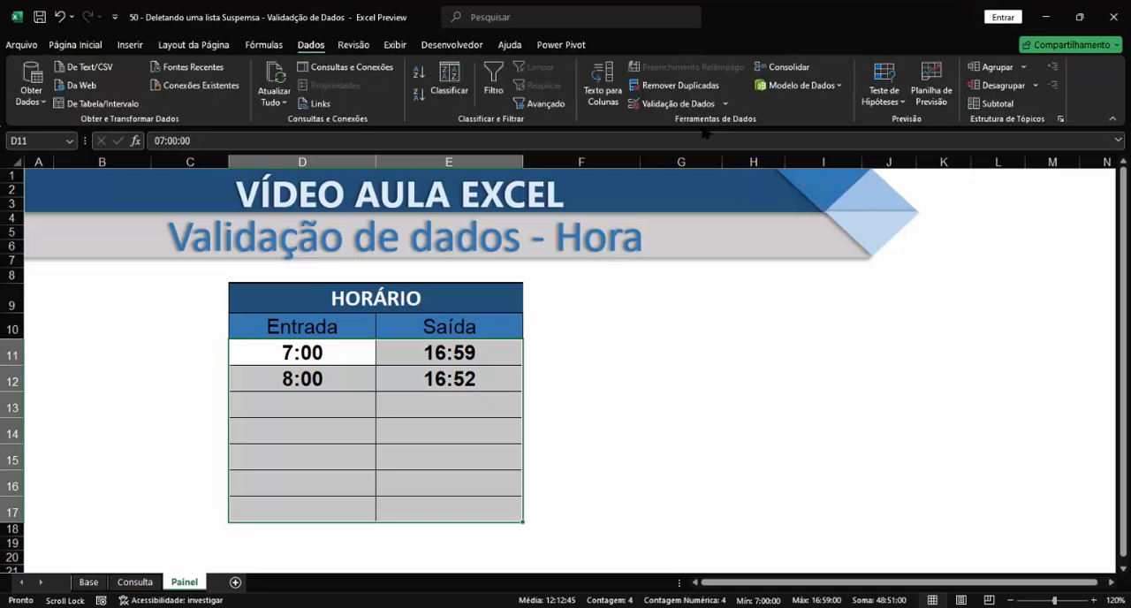
left_click(657, 104)
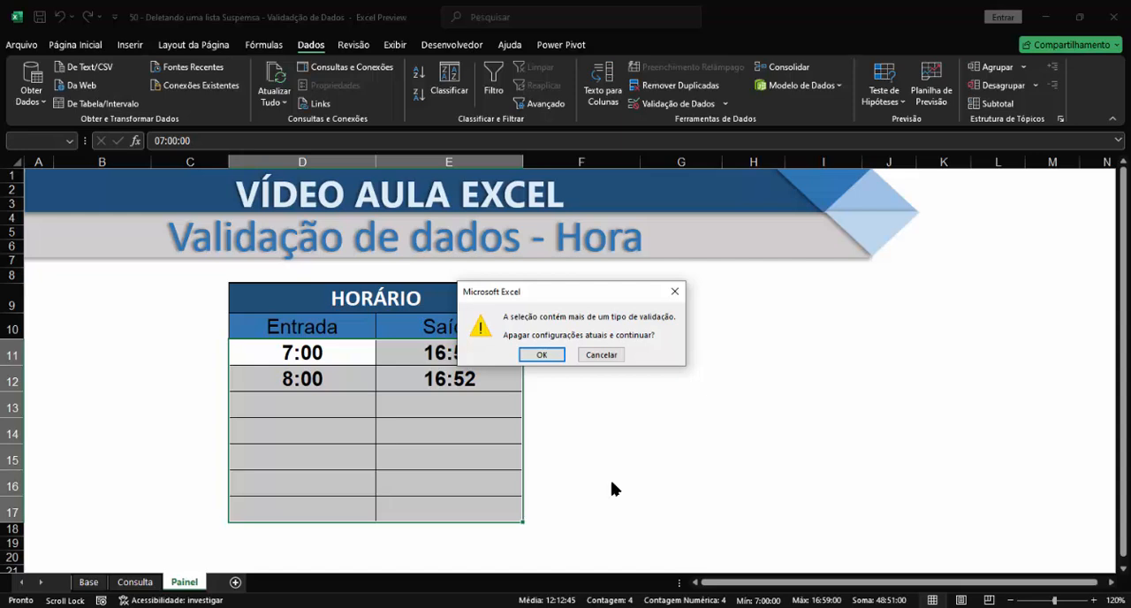
left_click(544, 355)
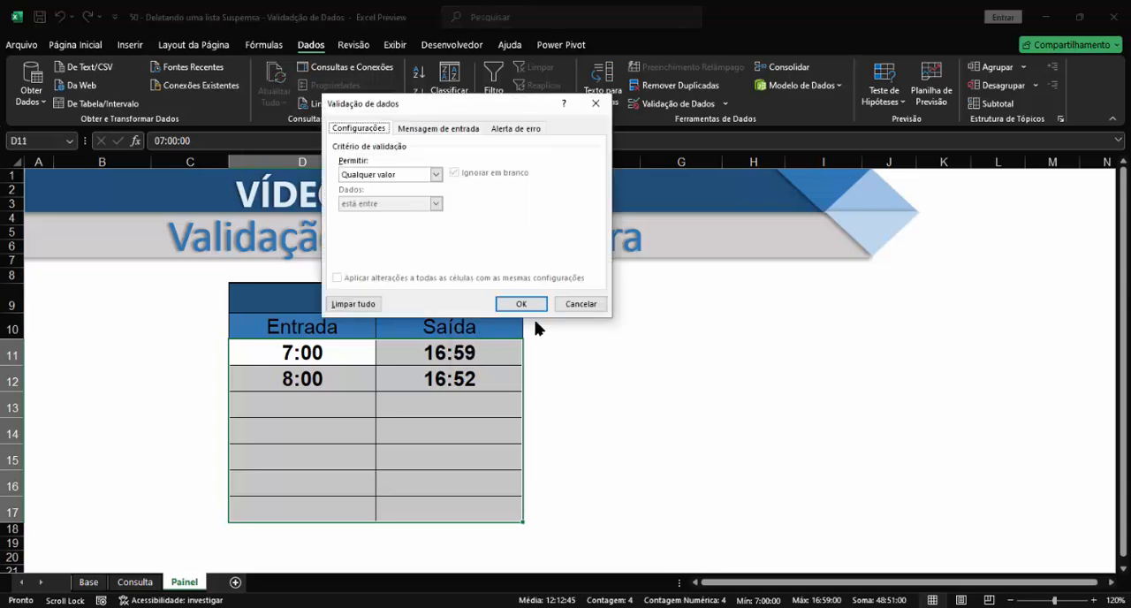
left_click_drag(429, 107, 677, 145)
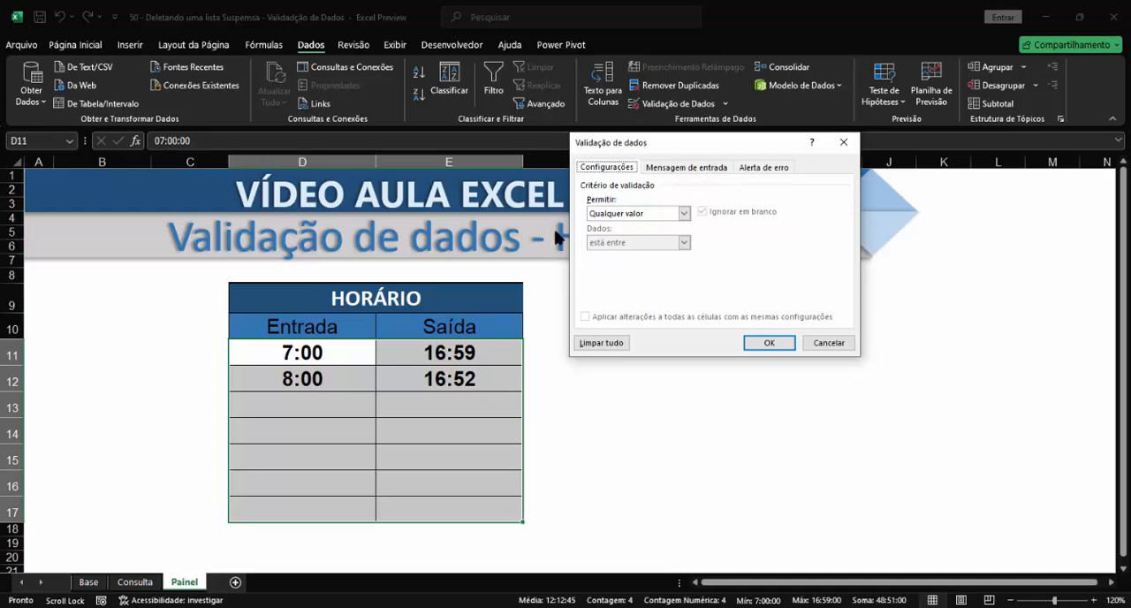
left_click(601, 345)
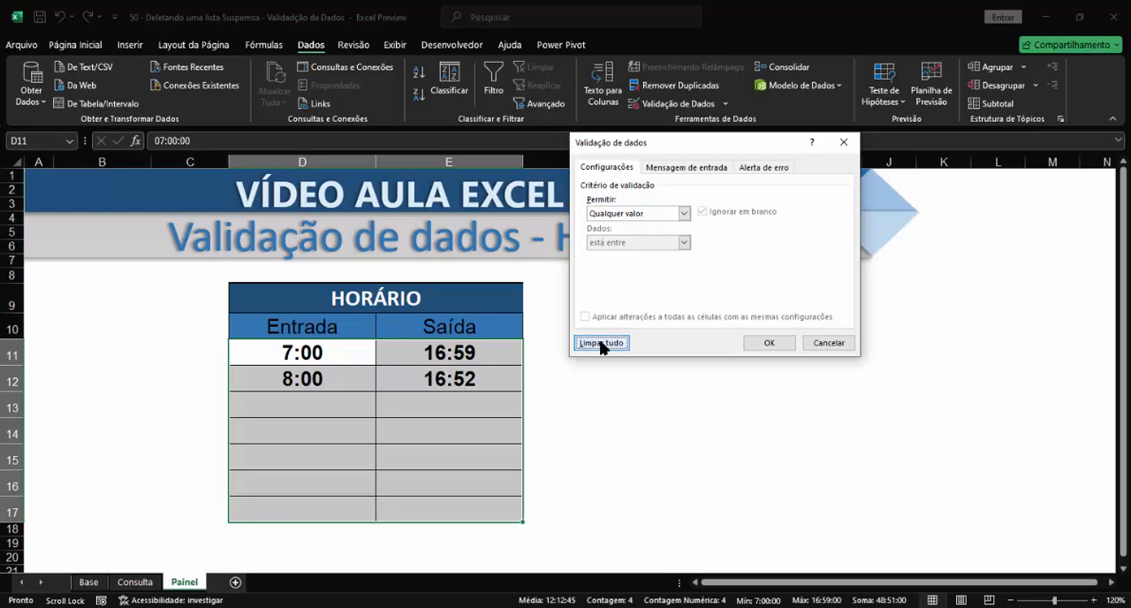
left_click(769, 343)
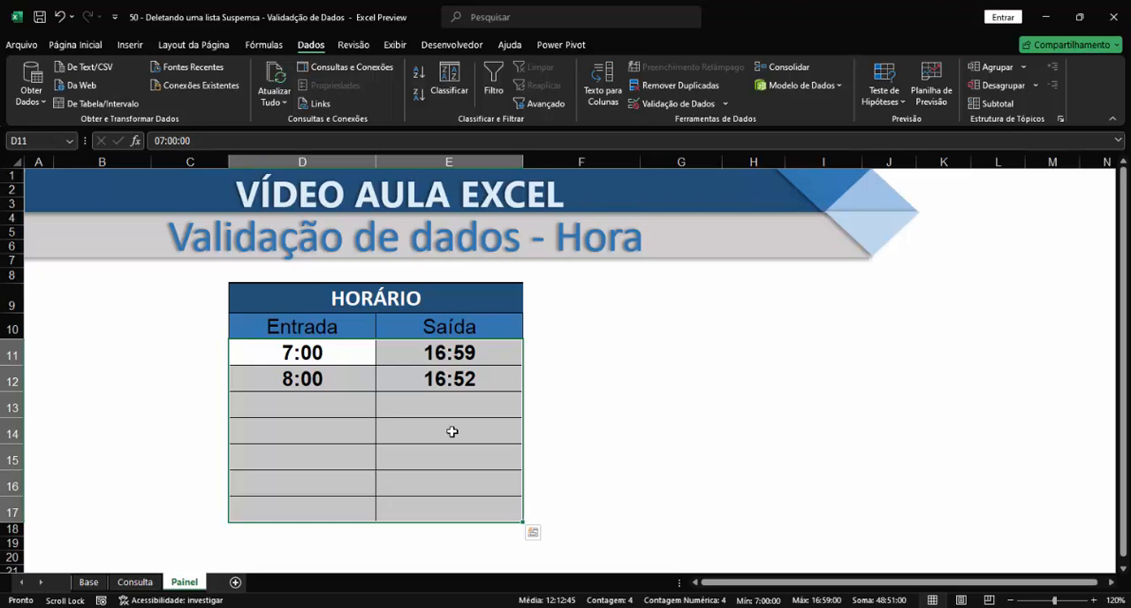
Enter 05:30 as the Entrada time in D13 and 20:45 as the Saída time in E13.
left_click(322, 410)
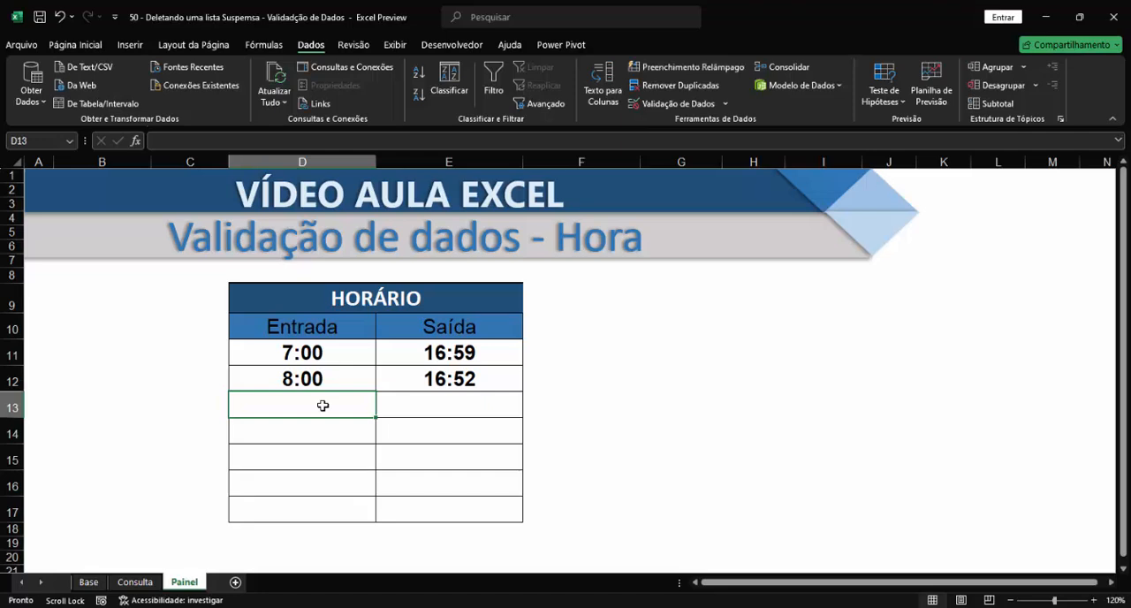
type("05")
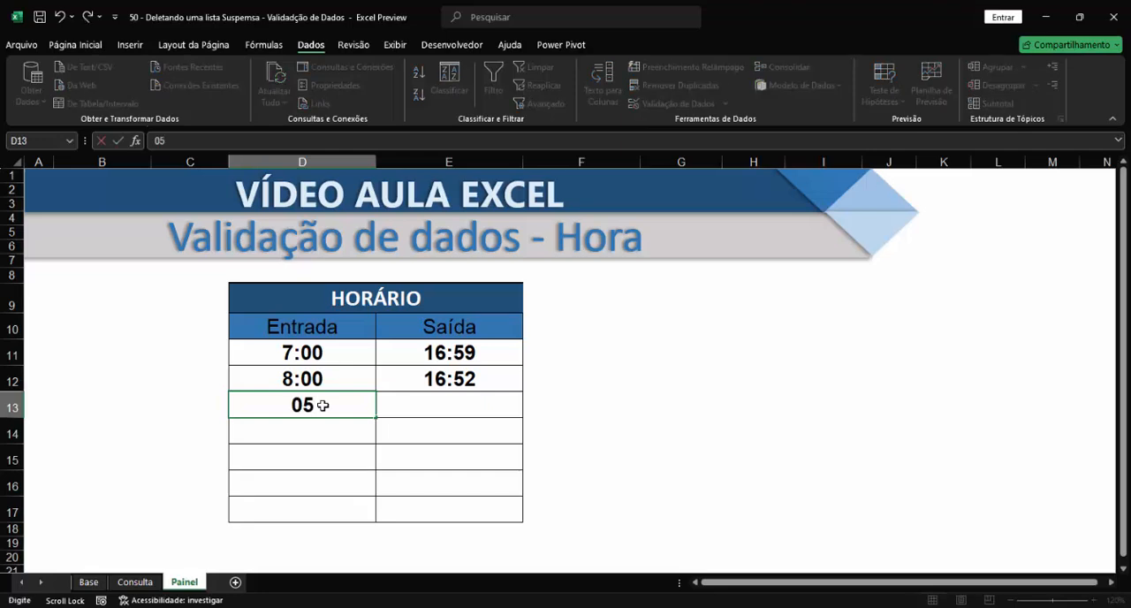
type(":30")
key("Return")
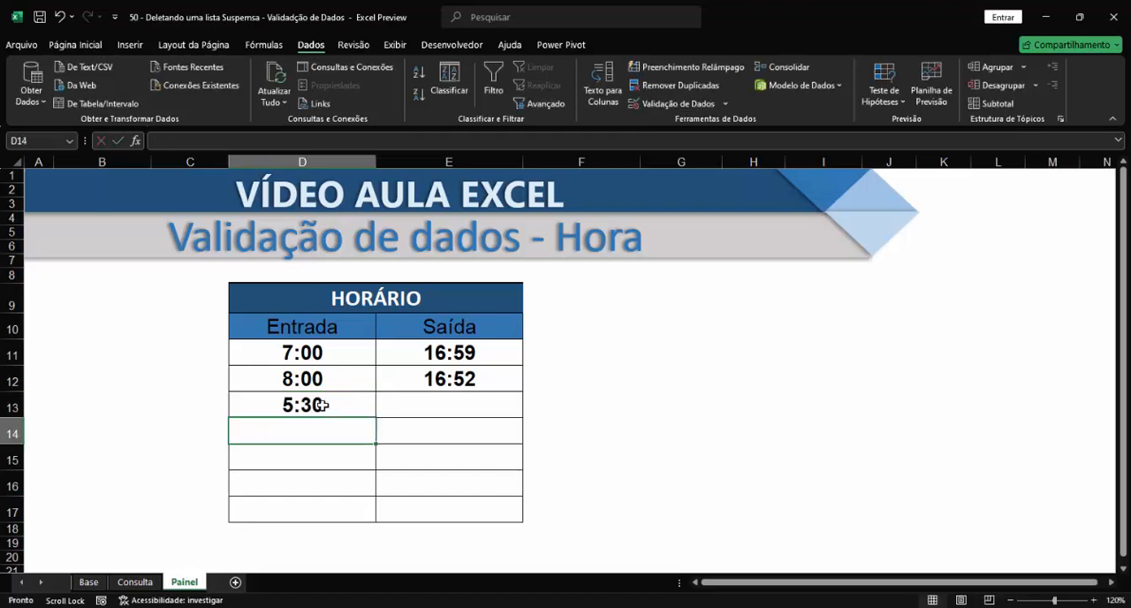
left_click(460, 404)
type("2")
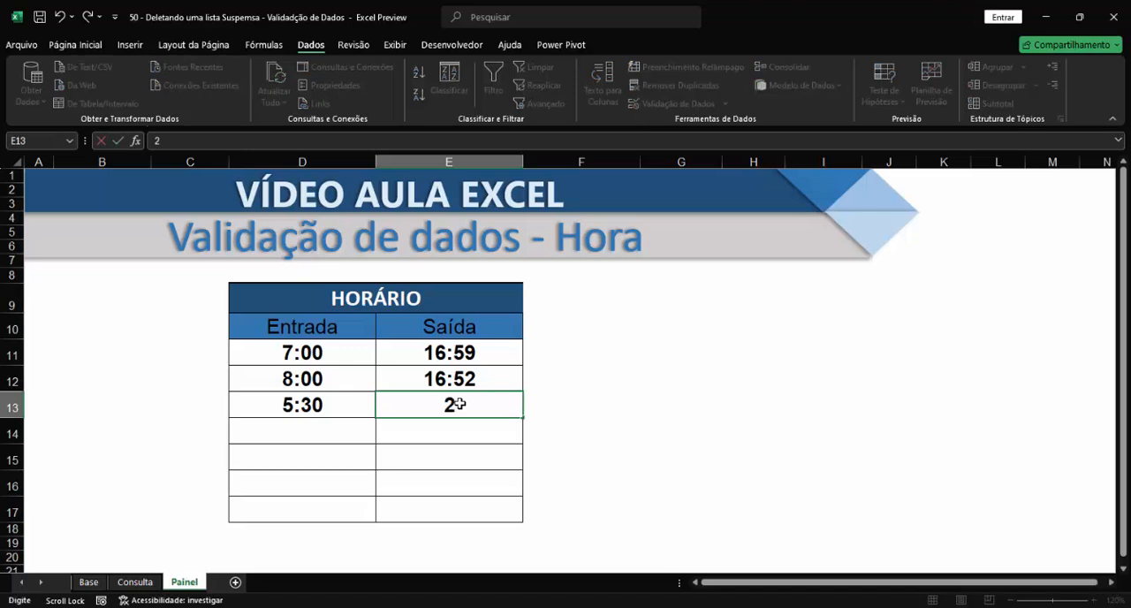
type("0:45")
key("Return")
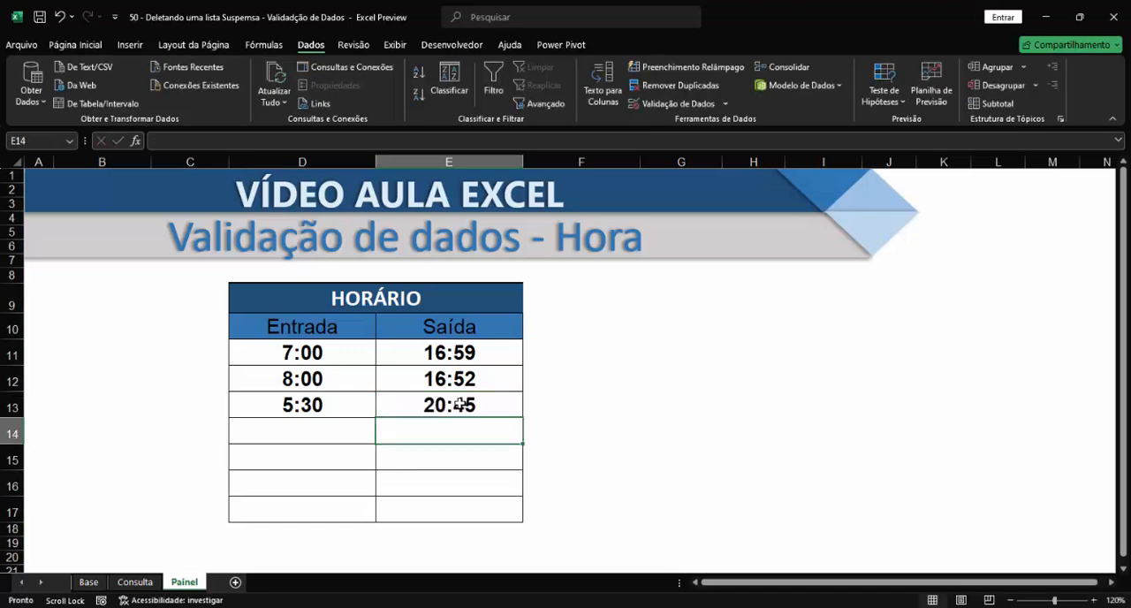